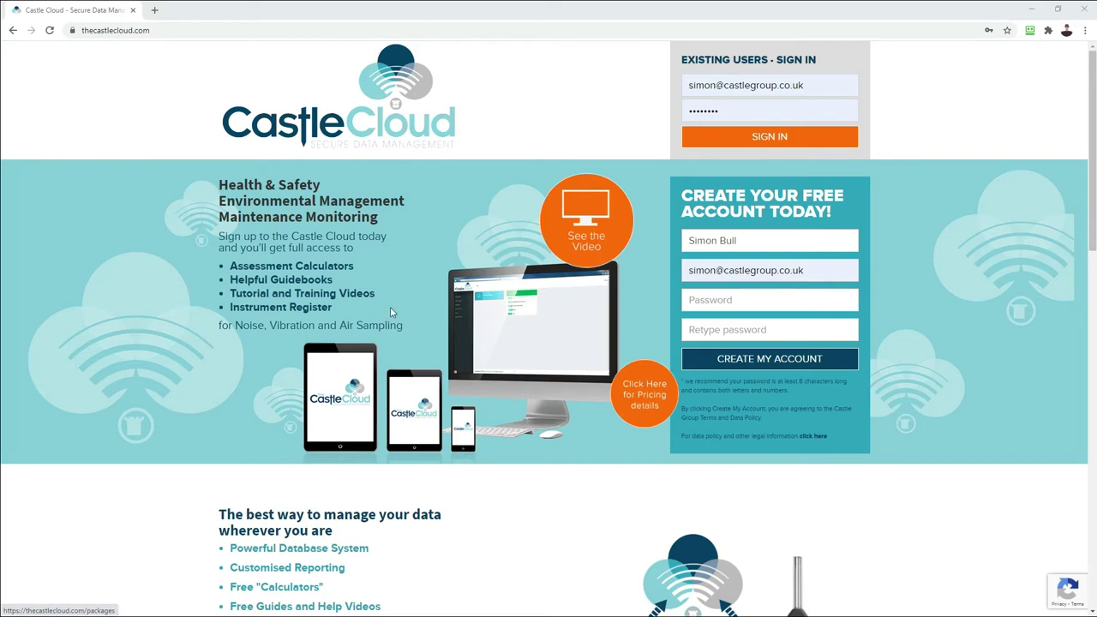
# Enter the account password in the existing-user sign-in form and sign in.
pyautogui.scroll(-5, 382, 311)
pyautogui.scroll(-3, 382, 310)
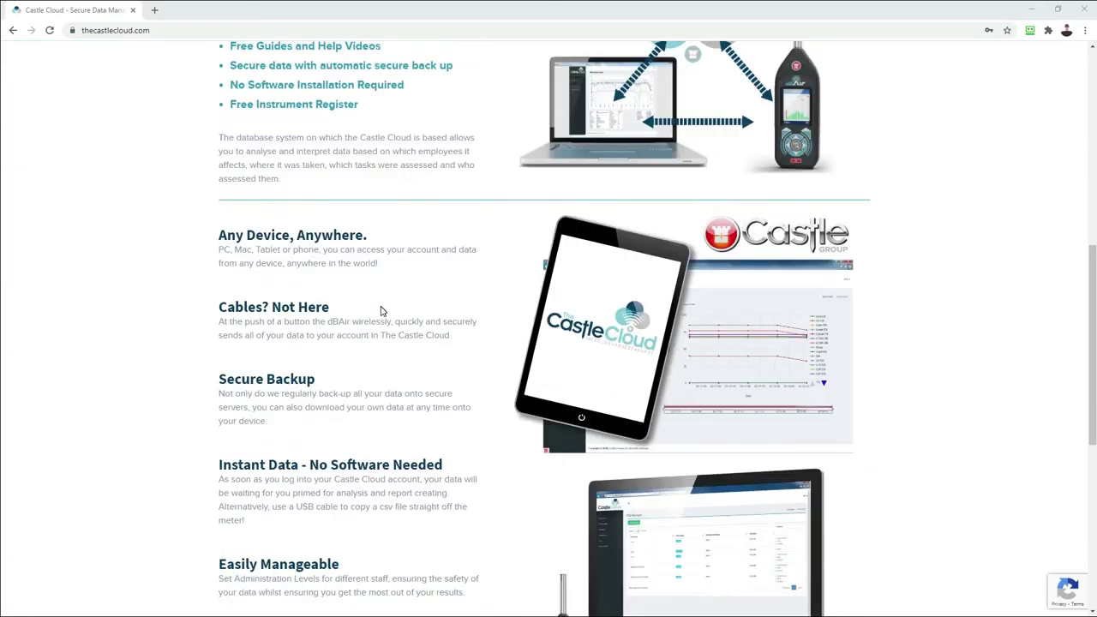
pyautogui.scroll(8, 404, 355)
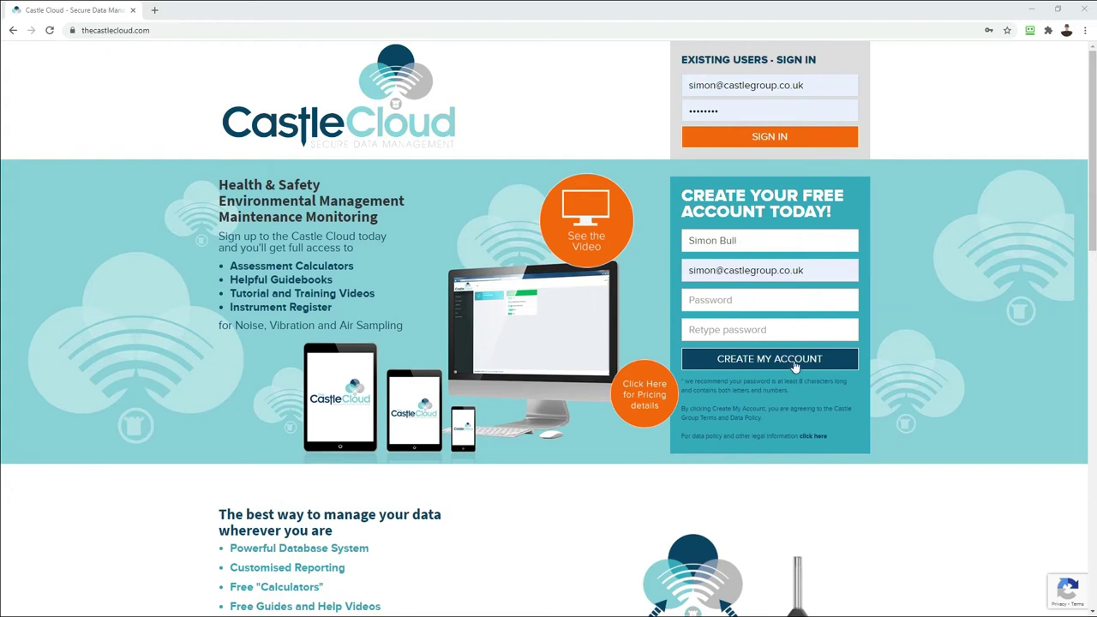
pyautogui.doubleClick(739, 111)
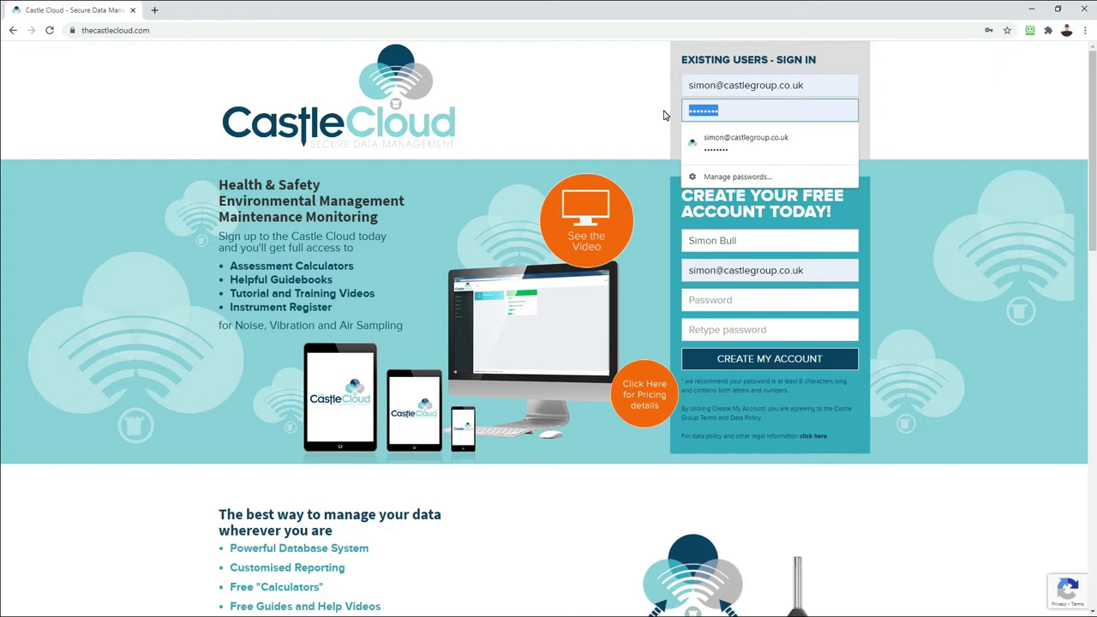
pyautogui.hotkey('ctrl', 'v')
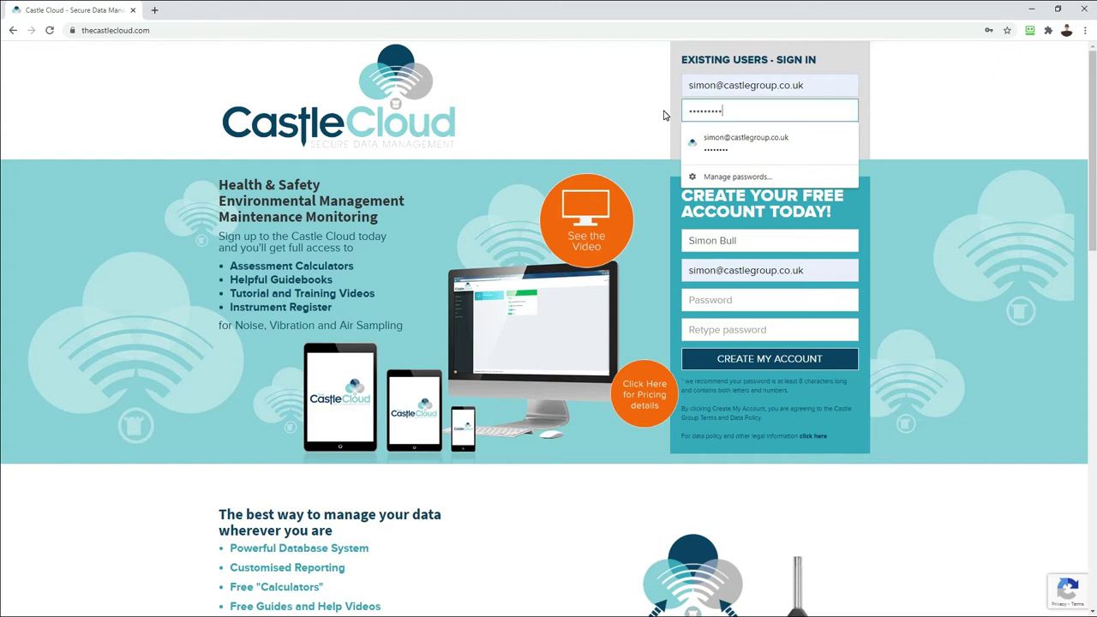
pyautogui.click(882, 142)
pyautogui.click(798, 139)
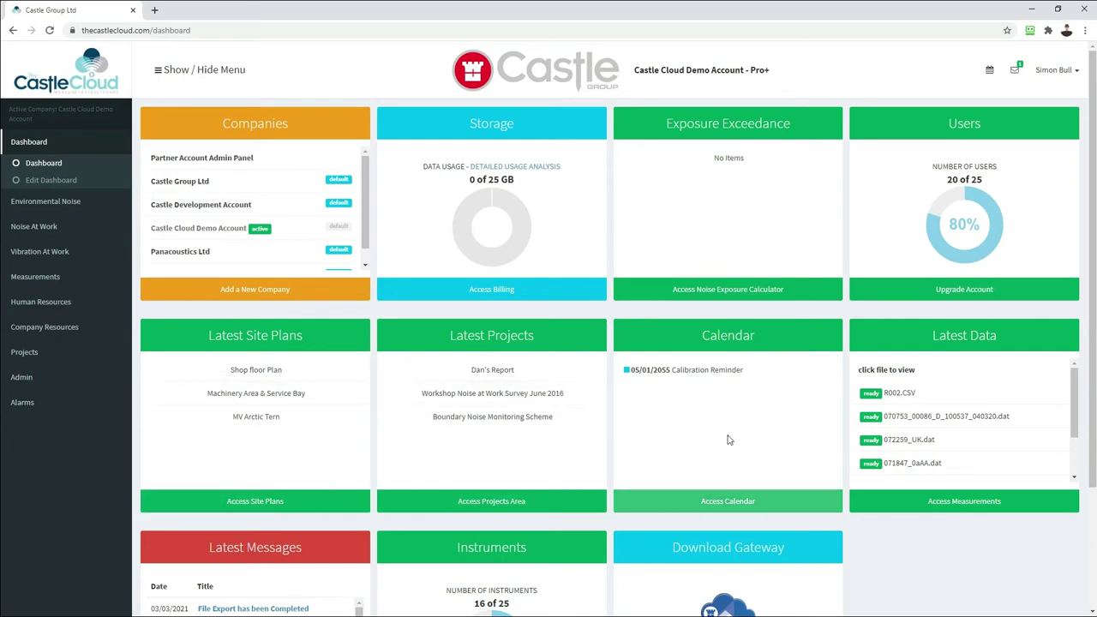
# Remove the Exposure Exceedance widget from the dashboard's active widgets, save the layout and return to the dashboard.
pyautogui.scroll(-3, 557, 450)
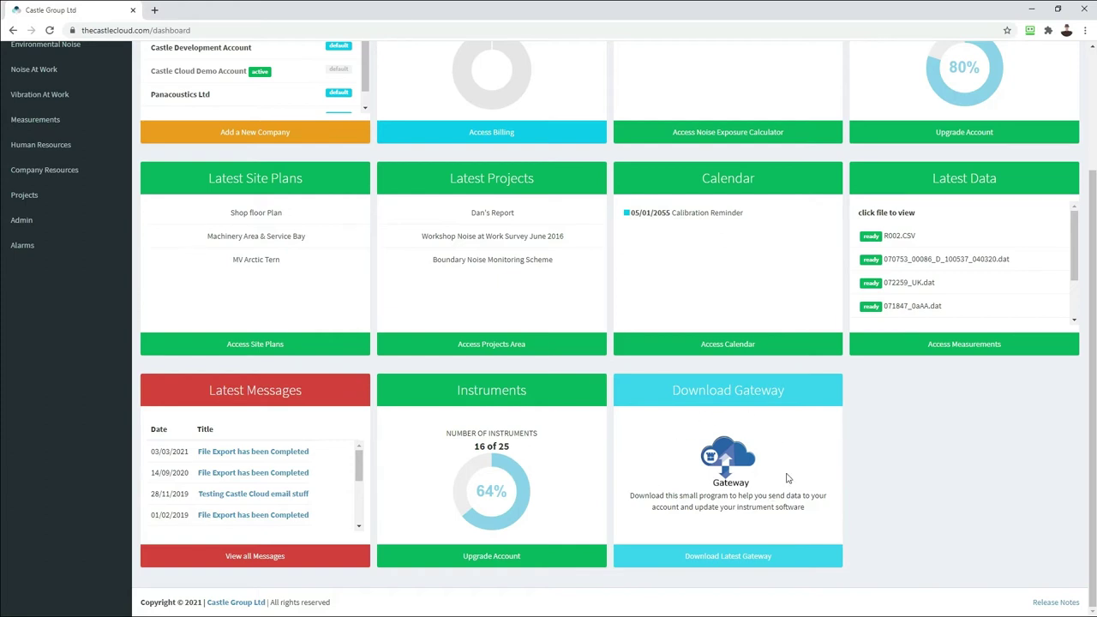
pyautogui.scroll(2, 787, 478)
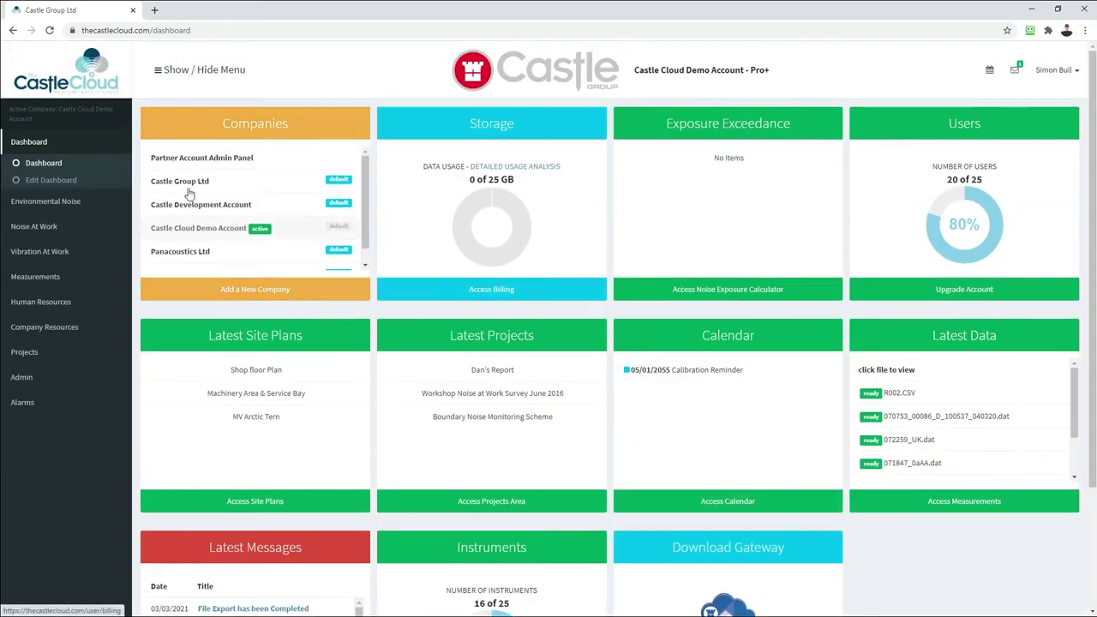
pyautogui.click(49, 184)
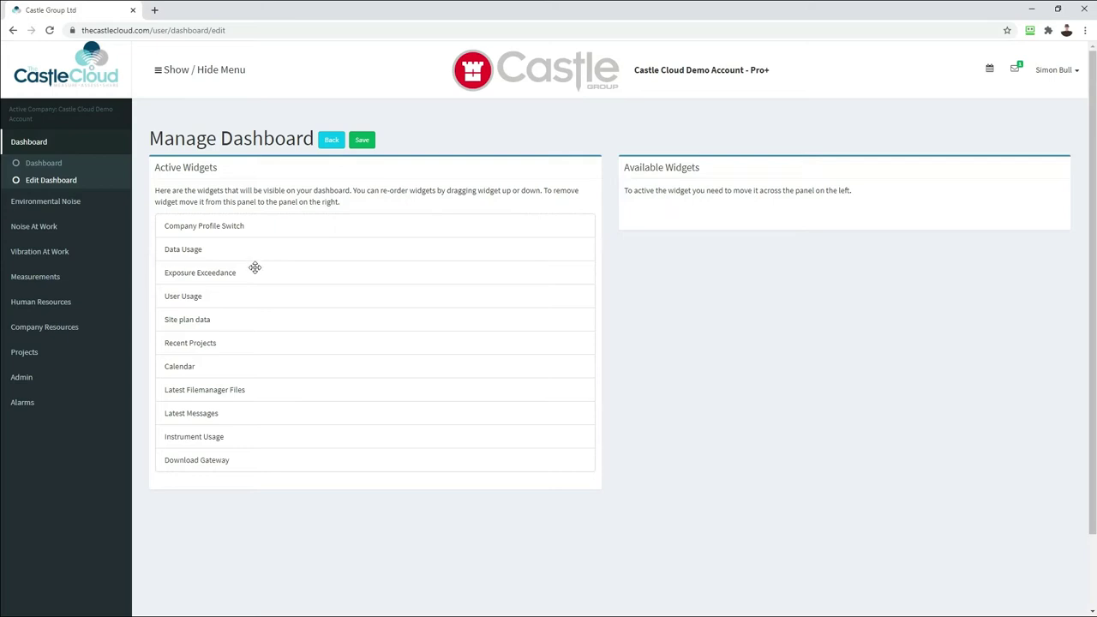
pyautogui.moveTo(254, 273); pyautogui.dragTo(746, 221)
pyautogui.click(362, 141)
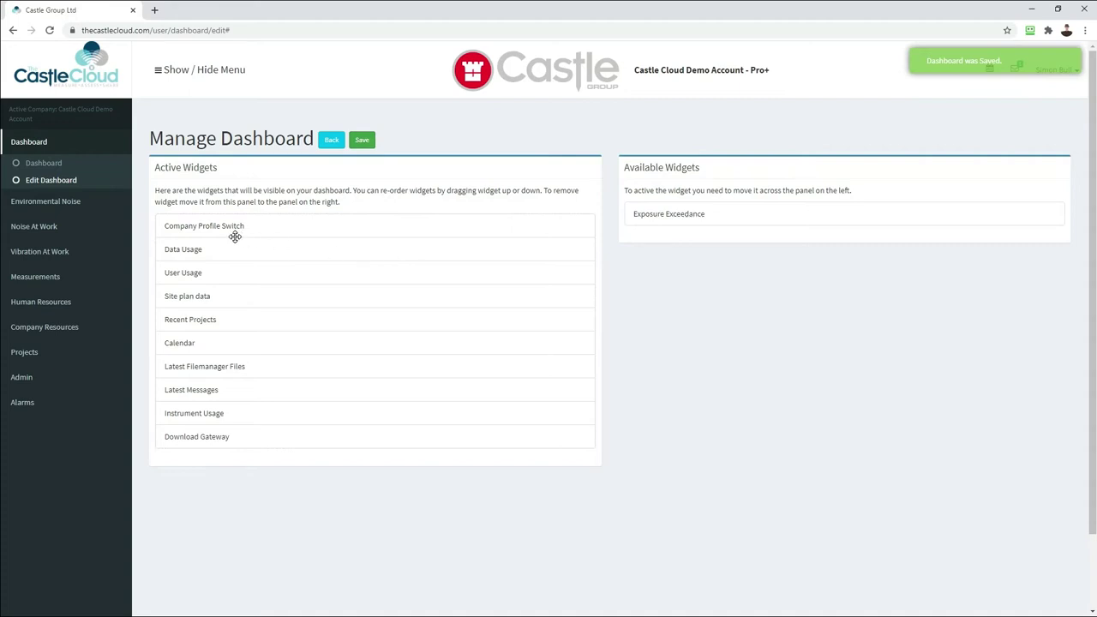
pyautogui.click(51, 166)
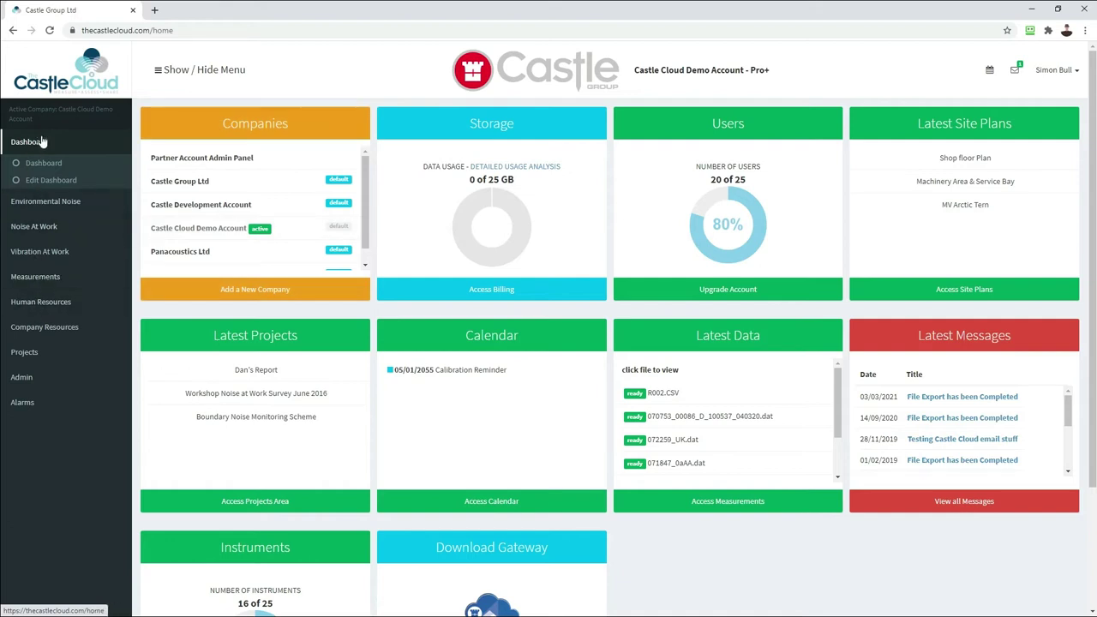
# Open the R002.CSV measurement in the Data Viewer and set its chart's time interval to 08/06/2018 01:17:34.
pyautogui.click(35, 278)
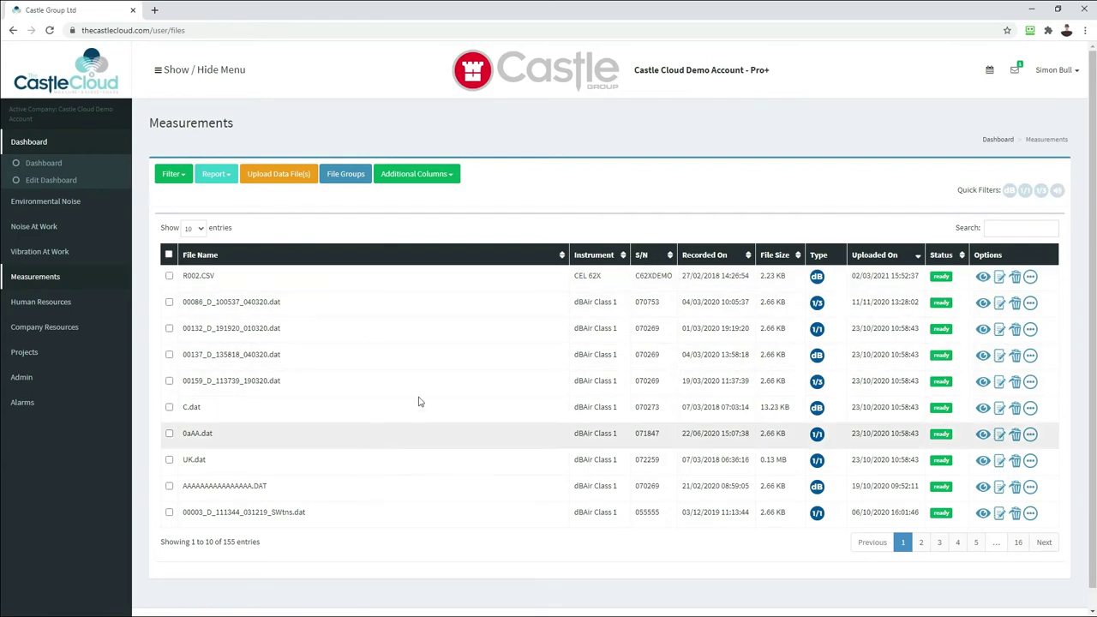
pyautogui.click(983, 279)
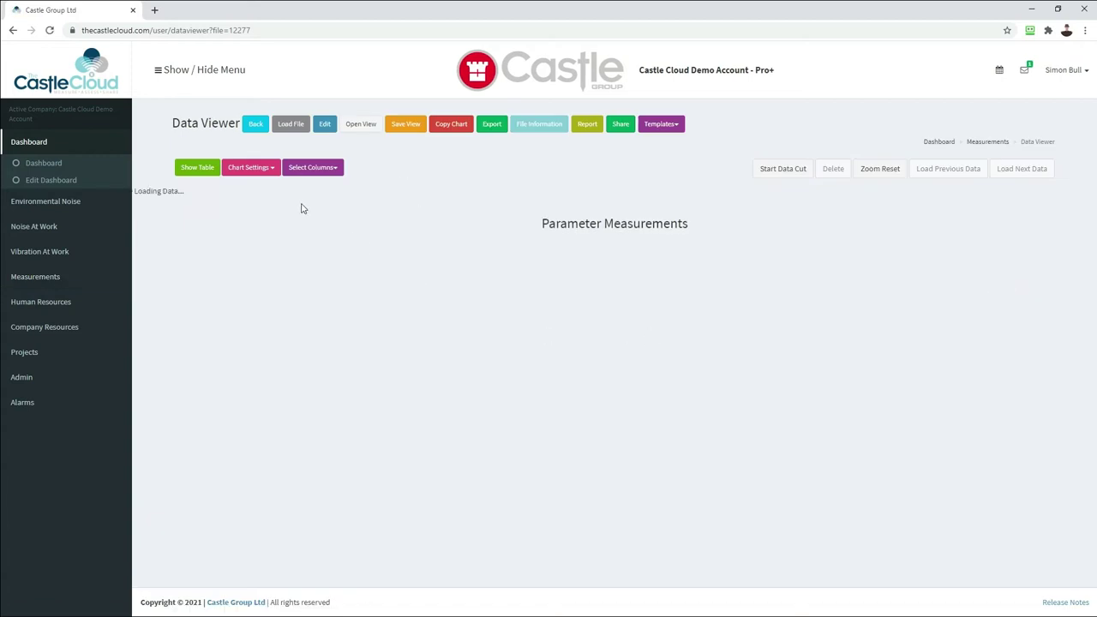
pyautogui.click(268, 167)
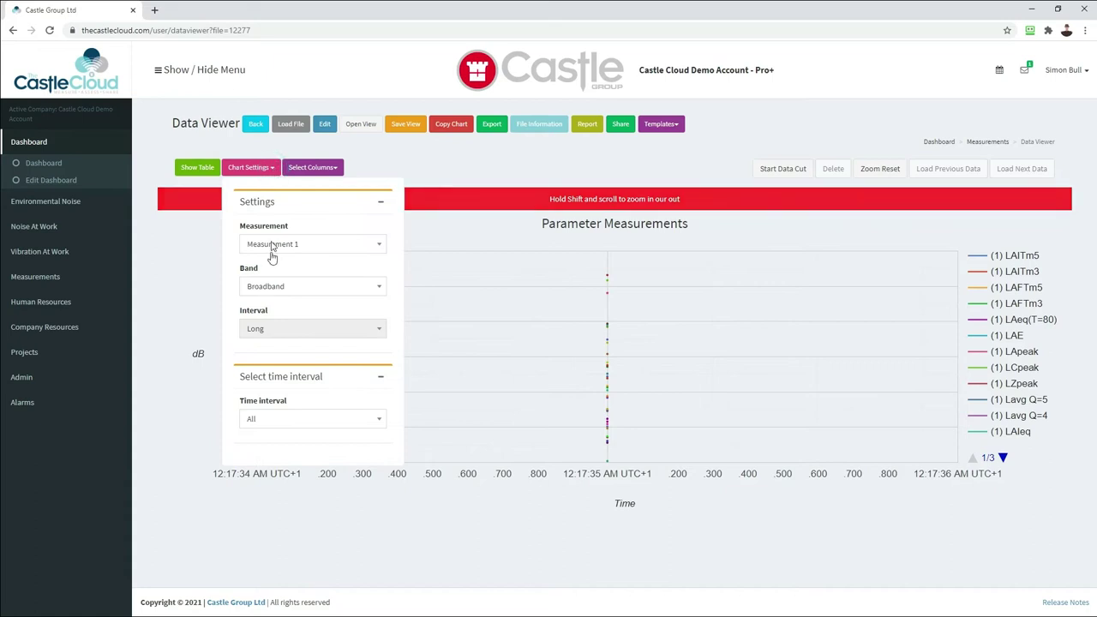
pyautogui.click(378, 419)
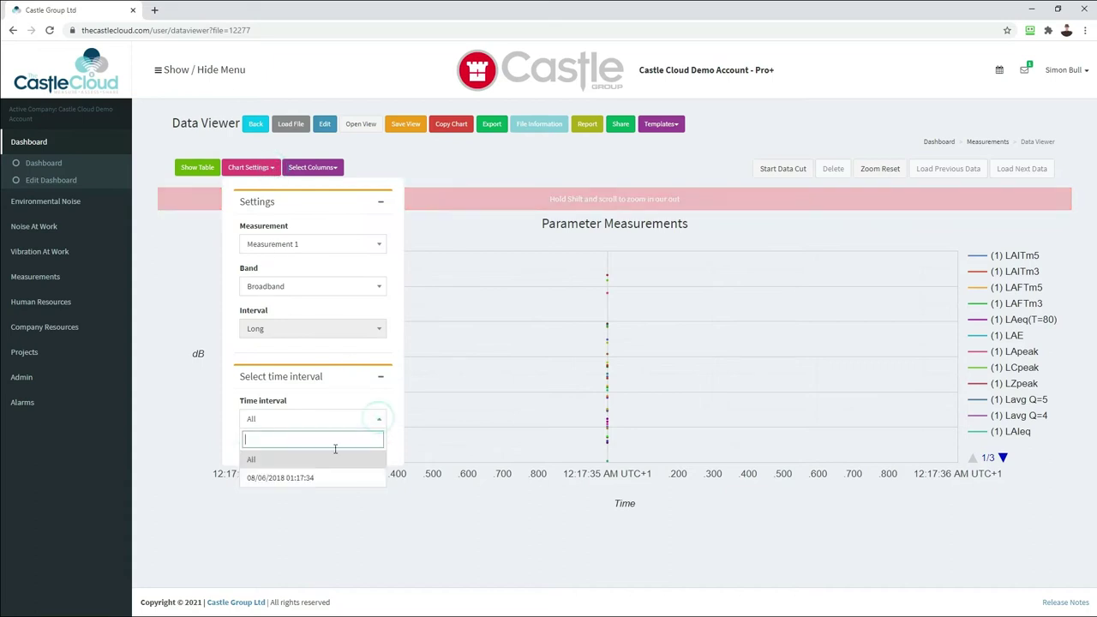
pyautogui.click(317, 477)
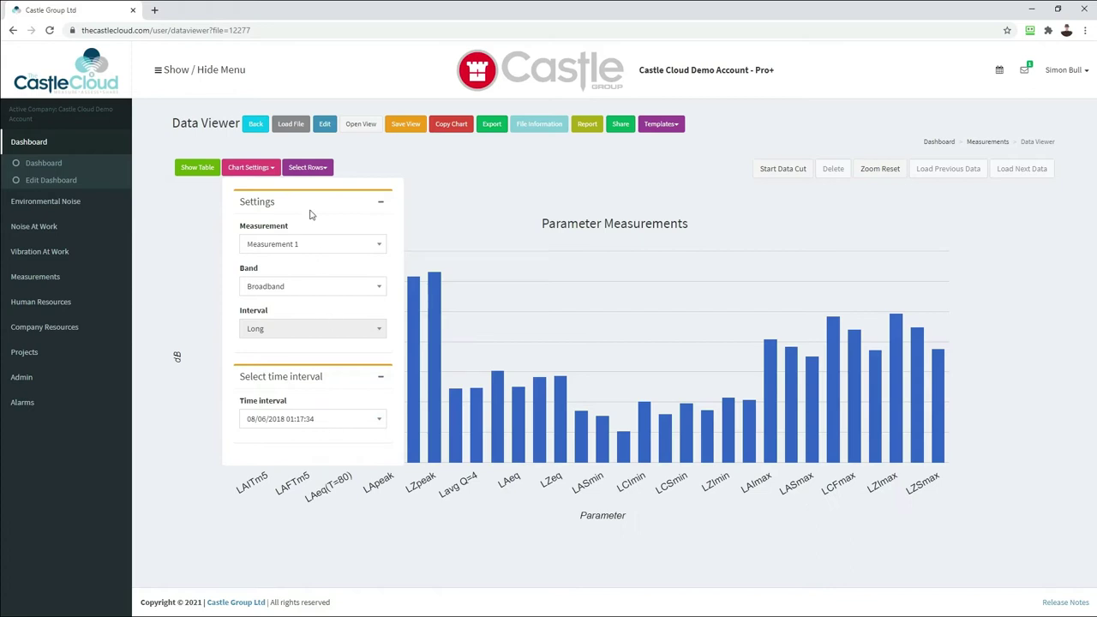
pyautogui.click(276, 170)
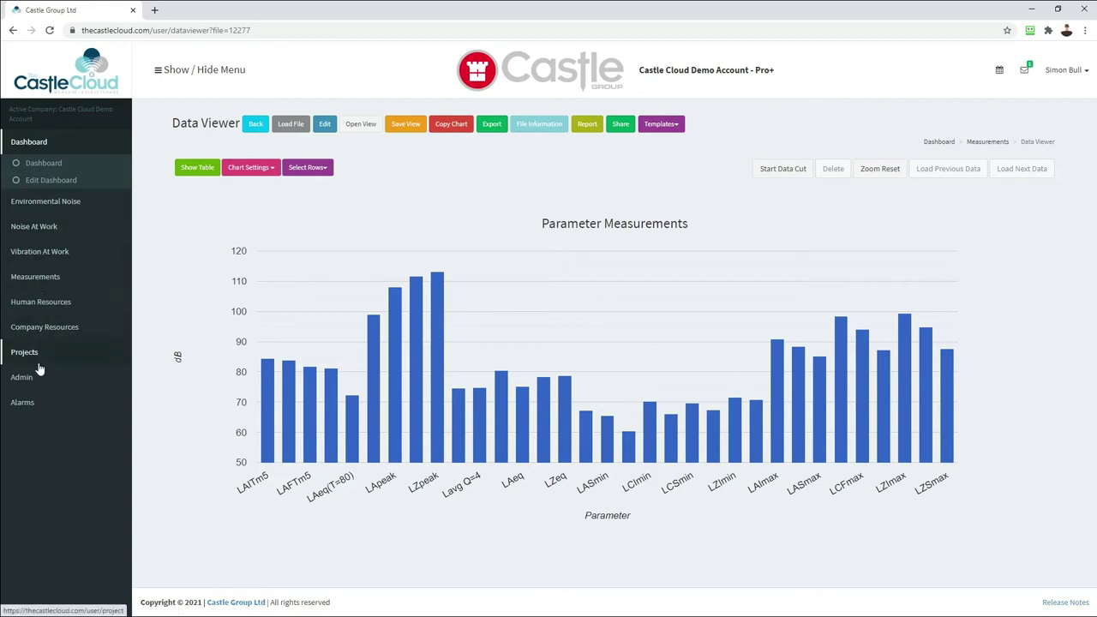
# Open the Castle Group Site assessment in the BS4142 Calculator under Environmental Noise.
pyautogui.click(43, 200)
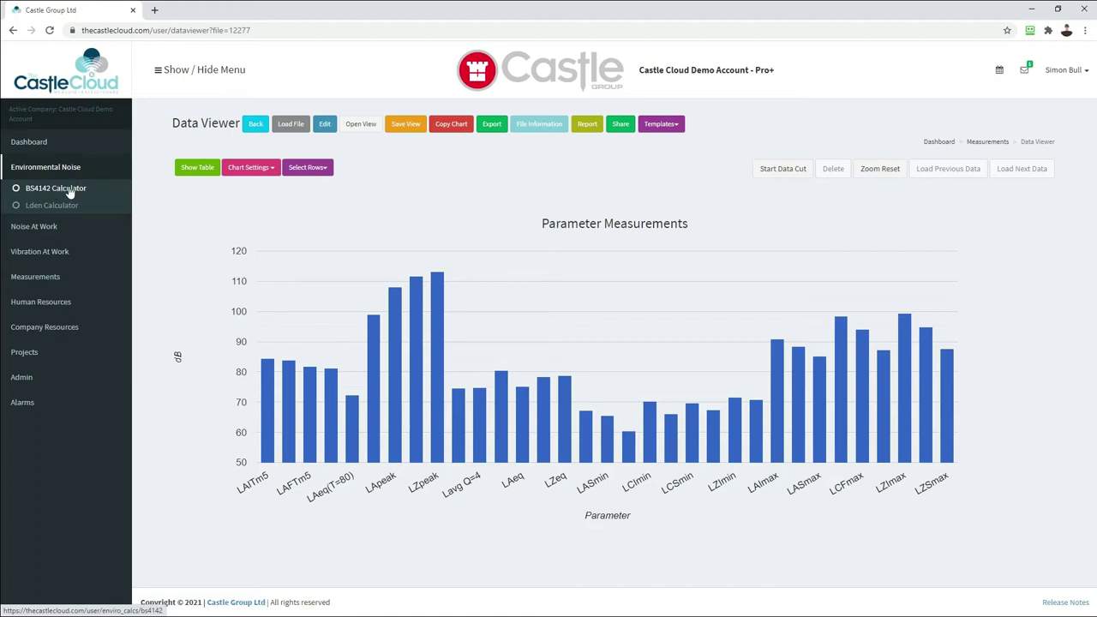
pyautogui.click(63, 191)
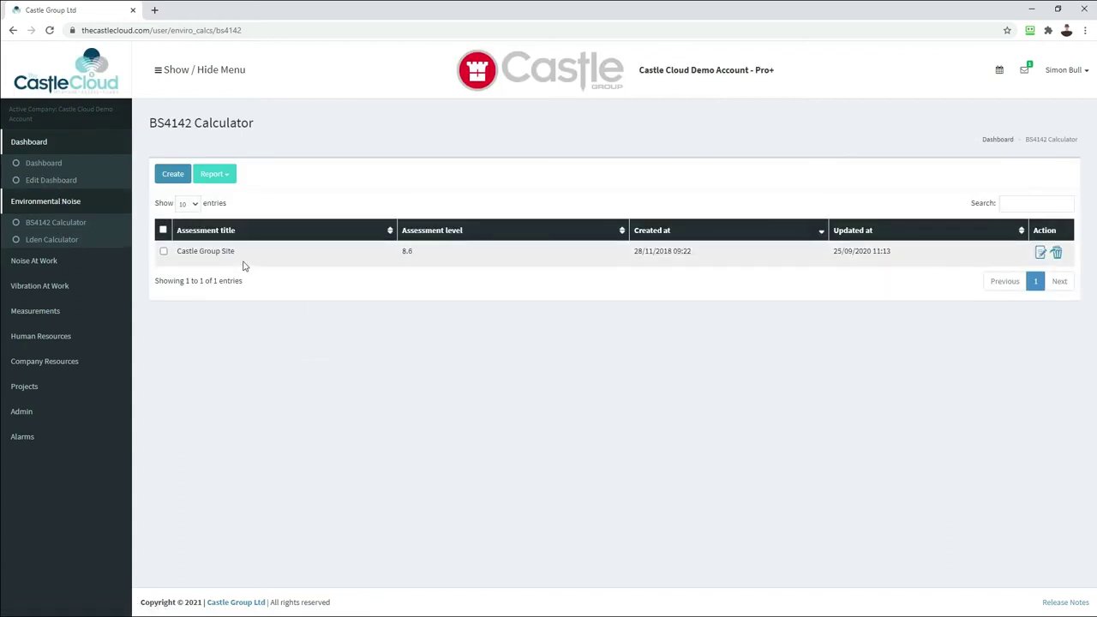
pyautogui.click(1039, 252)
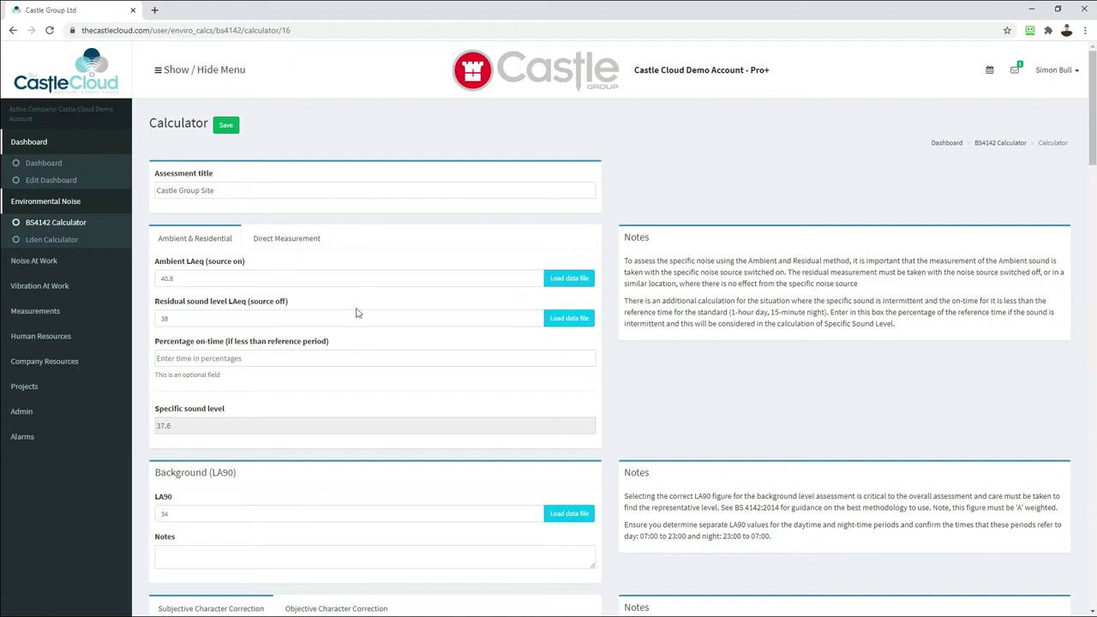
# Examine the assessment's sound levels, background, character corrections, initial assessment and uncertainty sections.
pyautogui.scroll(-3, 295, 360)
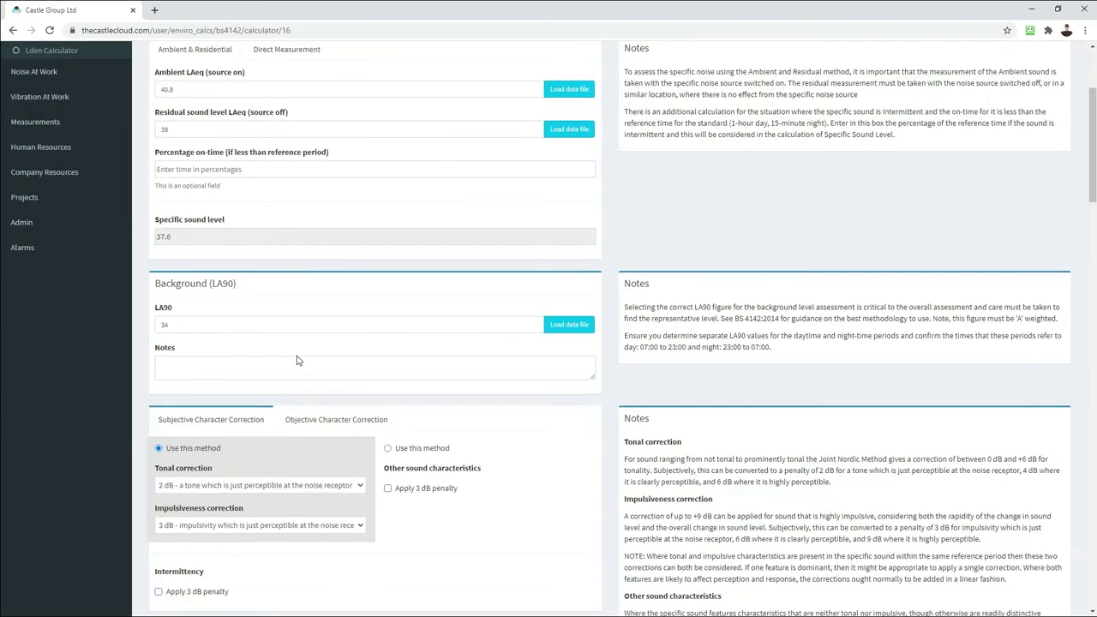
pyautogui.scroll(-2, 378, 396)
pyautogui.scroll(3, 378, 396)
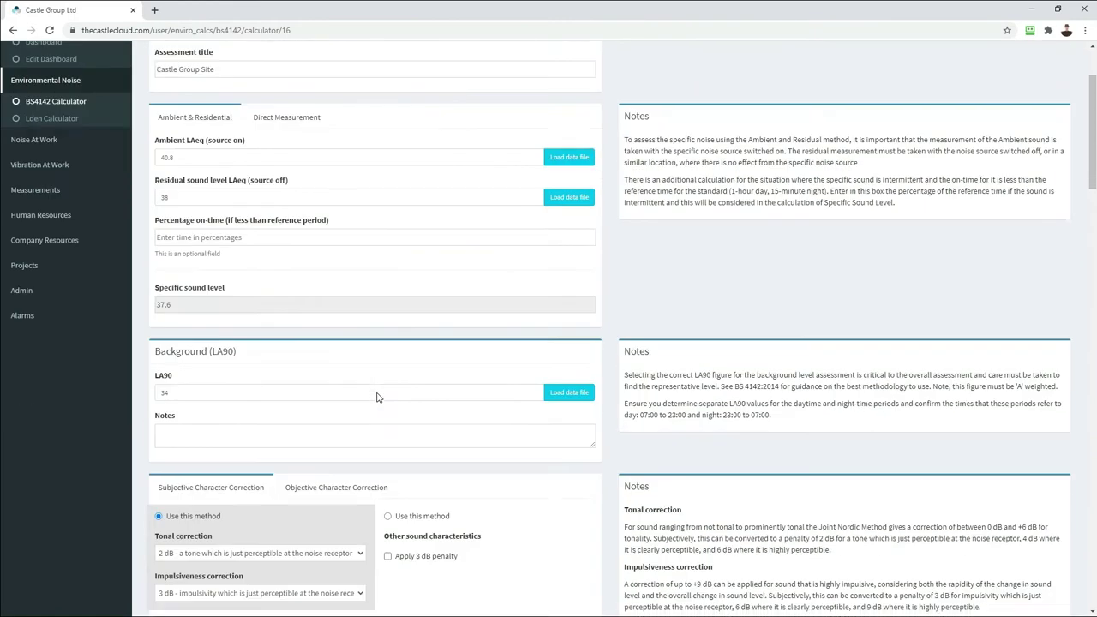
pyautogui.scroll(-10, 378, 396)
pyautogui.scroll(-7, 378, 396)
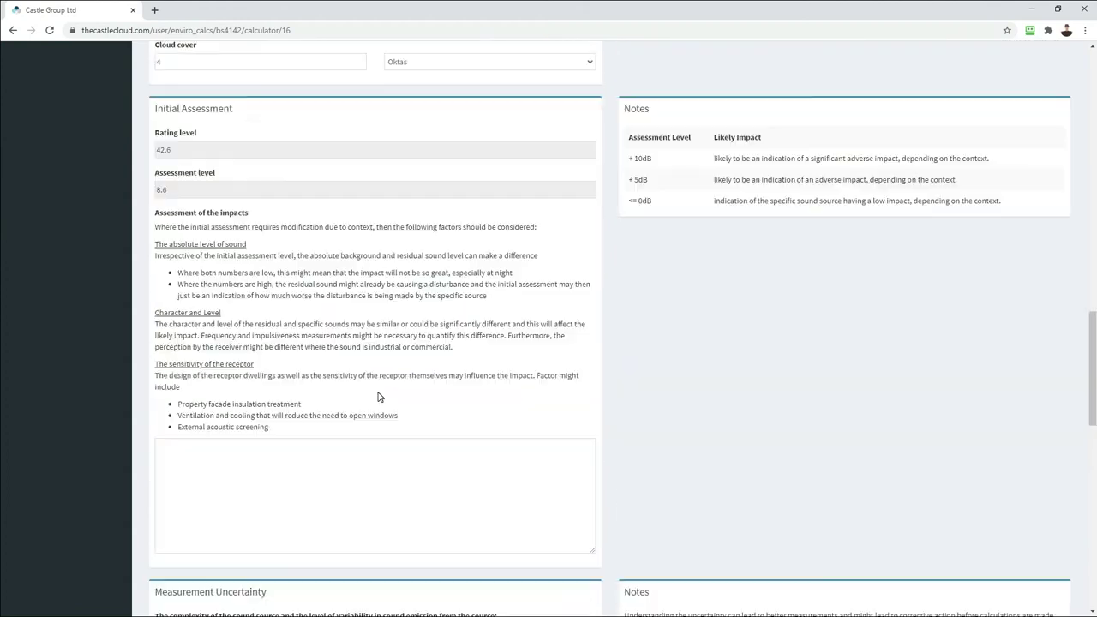
pyautogui.scroll(-4, 378, 392)
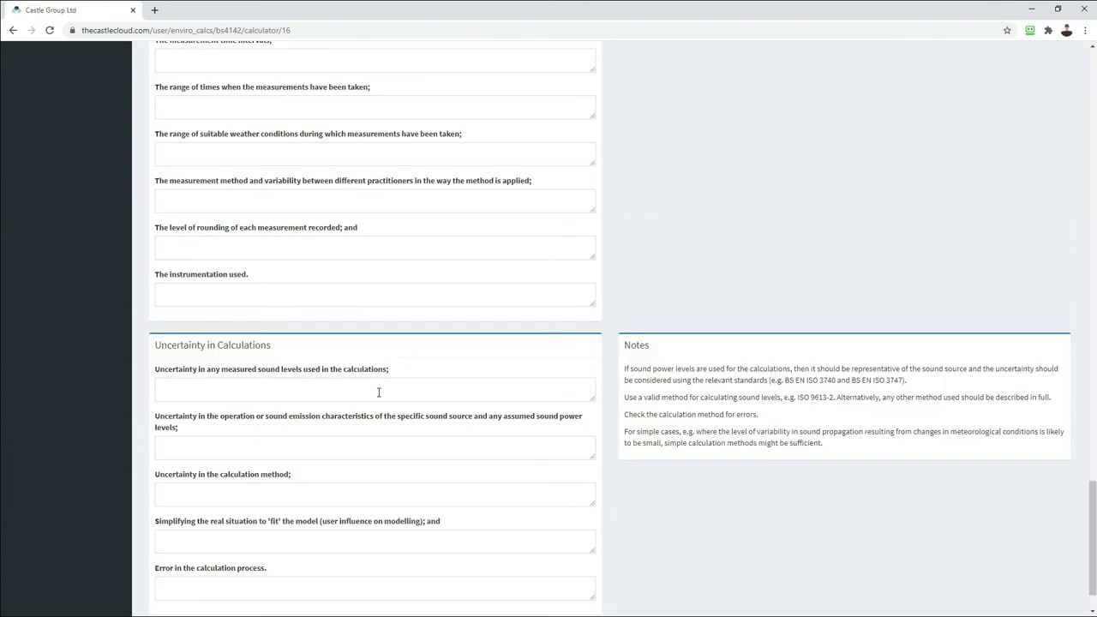
pyautogui.scroll(20, 378, 392)
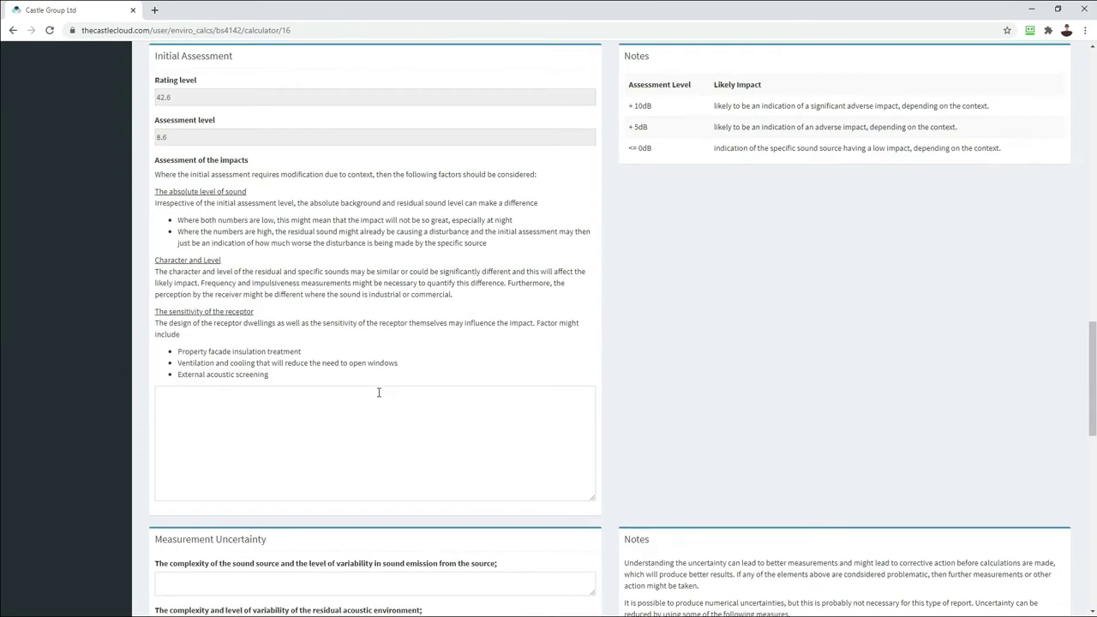
pyautogui.scroll(2, 378, 391)
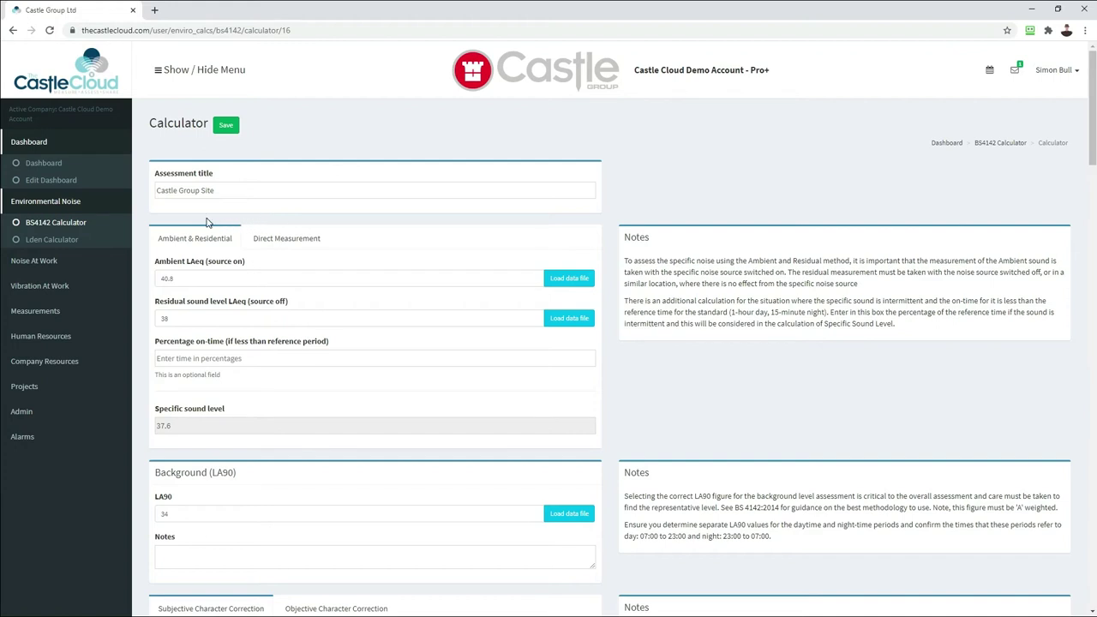
# View the Lden Calculator list, and open the daily assessment created on 29/06/2017 in the Noise At Work Exposure Calculator.
pyautogui.click(57, 240)
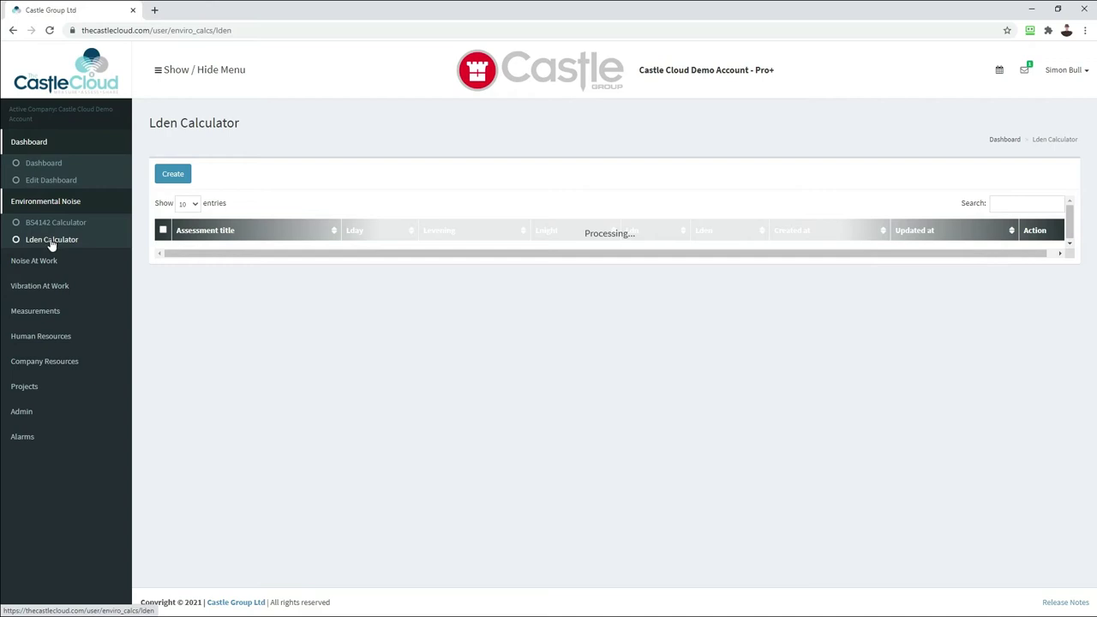
pyautogui.click(36, 261)
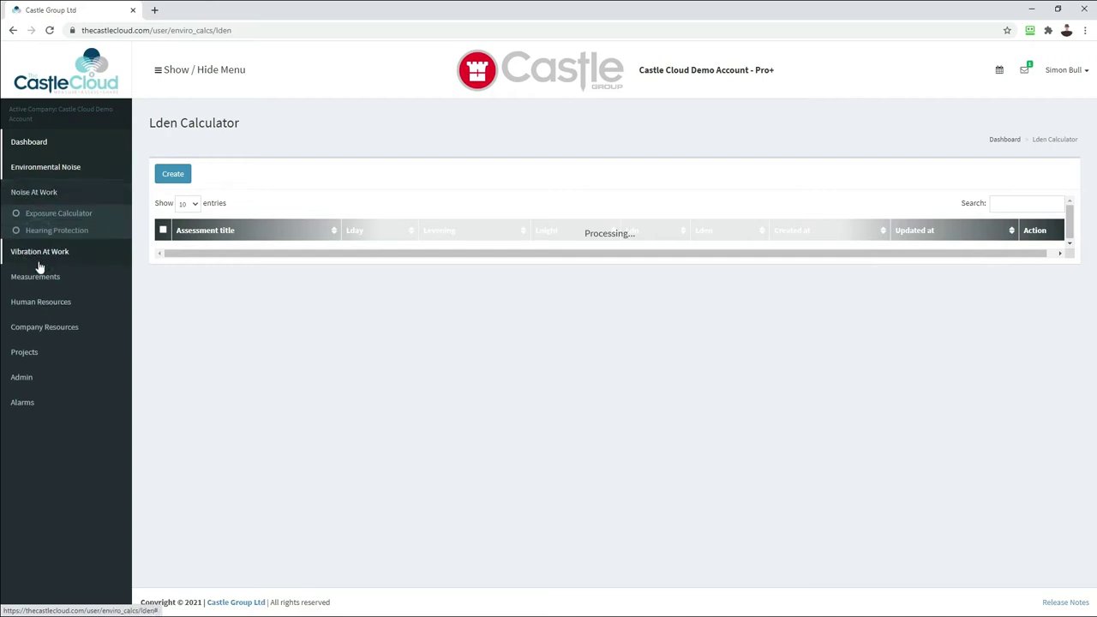
pyautogui.click(47, 213)
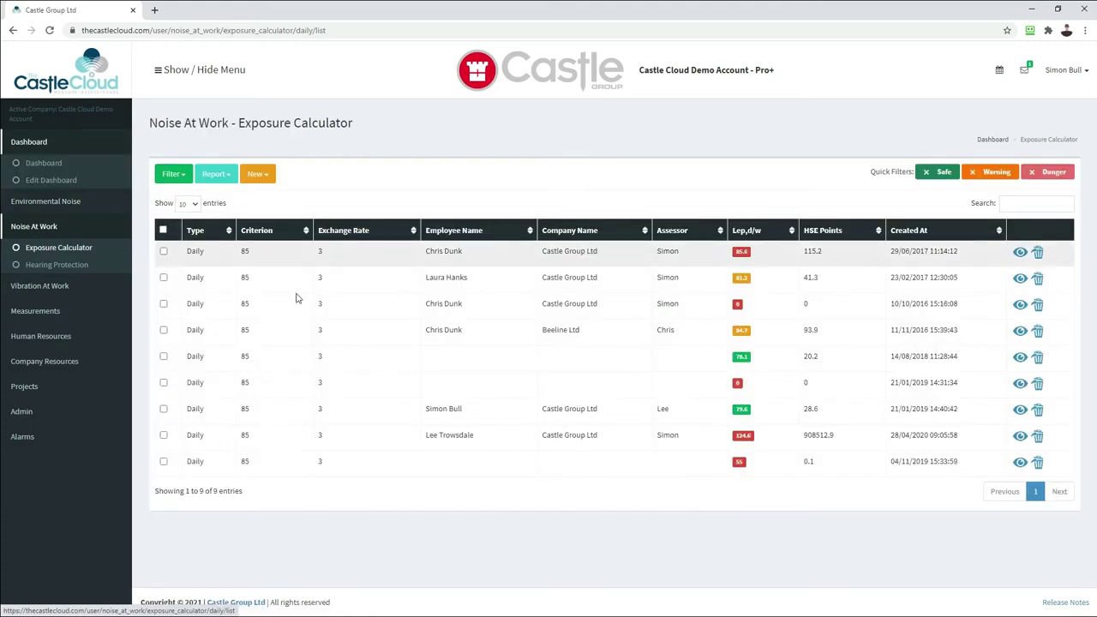
pyautogui.click(1019, 254)
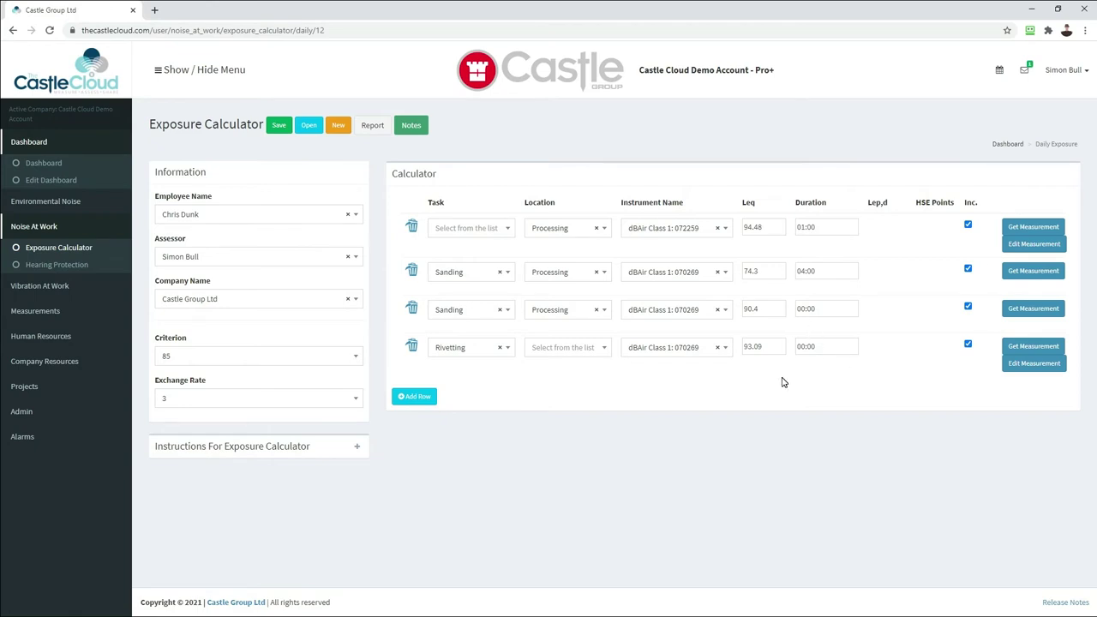
# Open the High Noise Level HPD assessment from the Hearing Protection list.
pyautogui.click(56, 266)
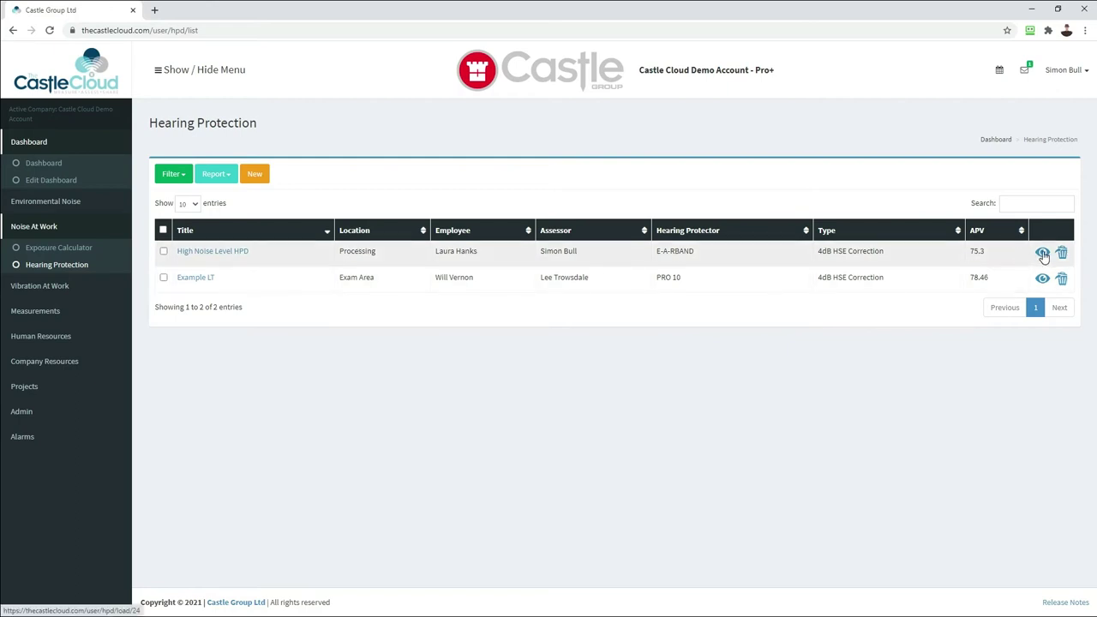
pyautogui.click(1043, 255)
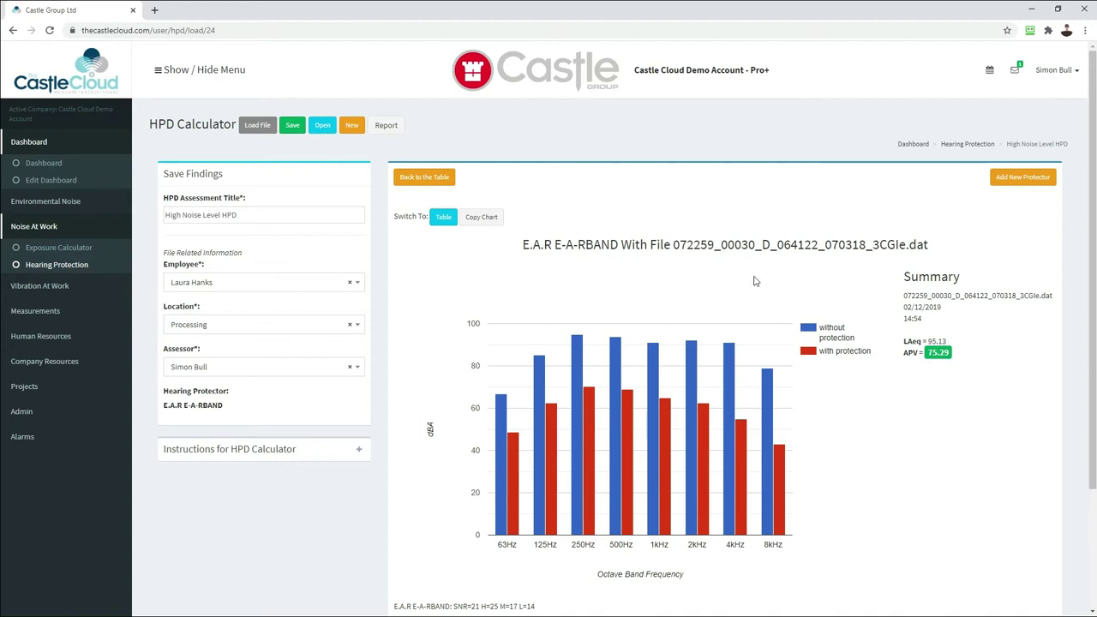
# Open the Vibration Exposure Tracker record of the employee last updated 21/12/2018 and open its 18/01/2019 entry for editing.
pyautogui.click(41, 291)
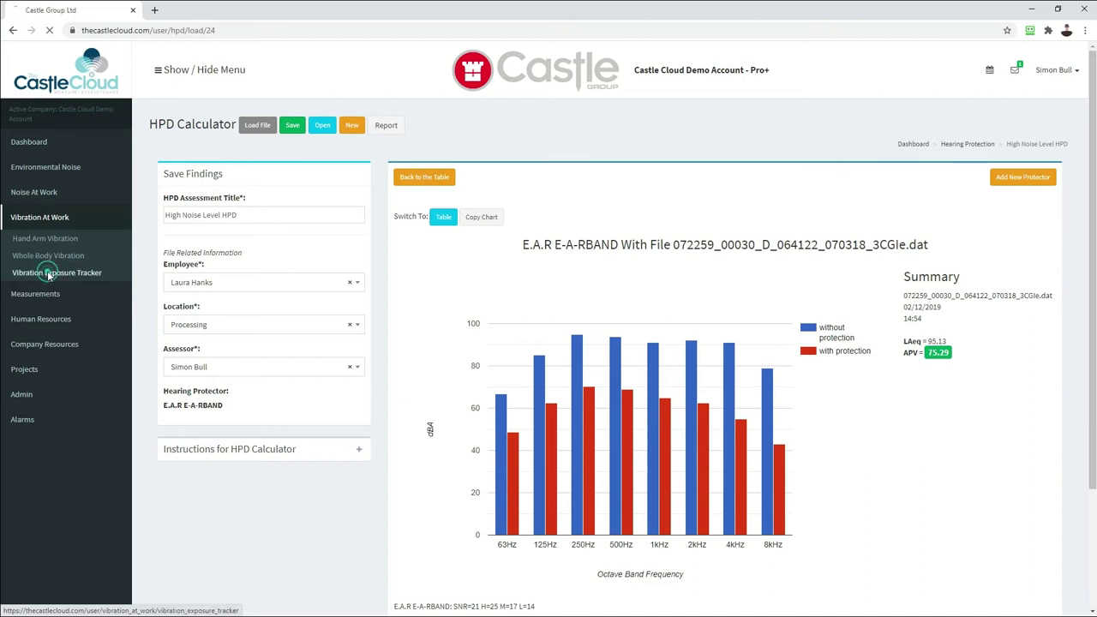
pyautogui.click(49, 274)
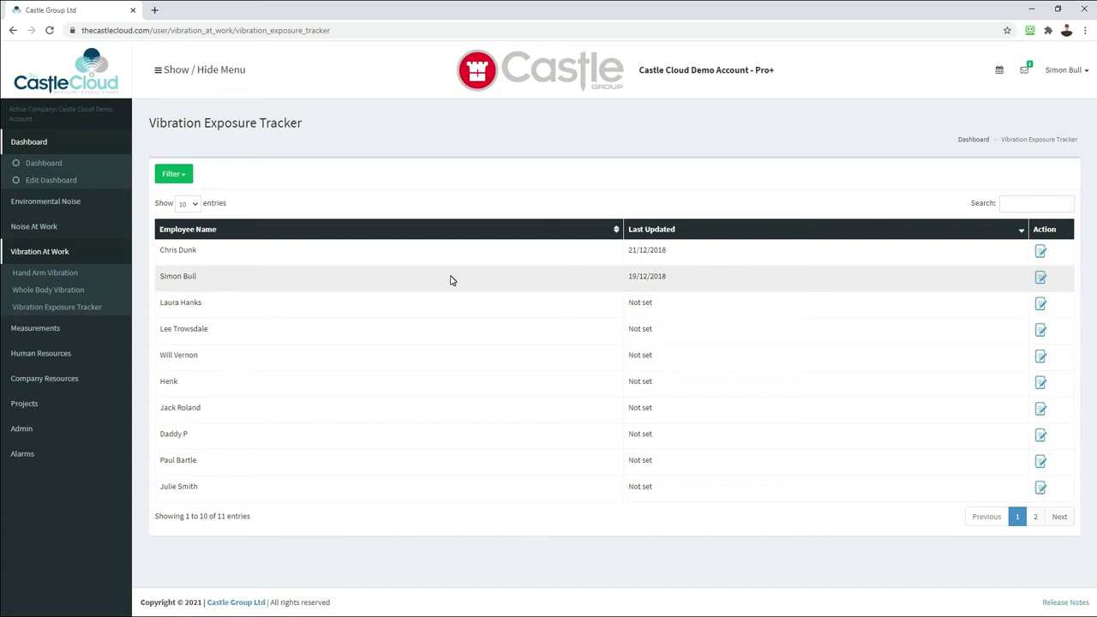
pyautogui.click(1040, 251)
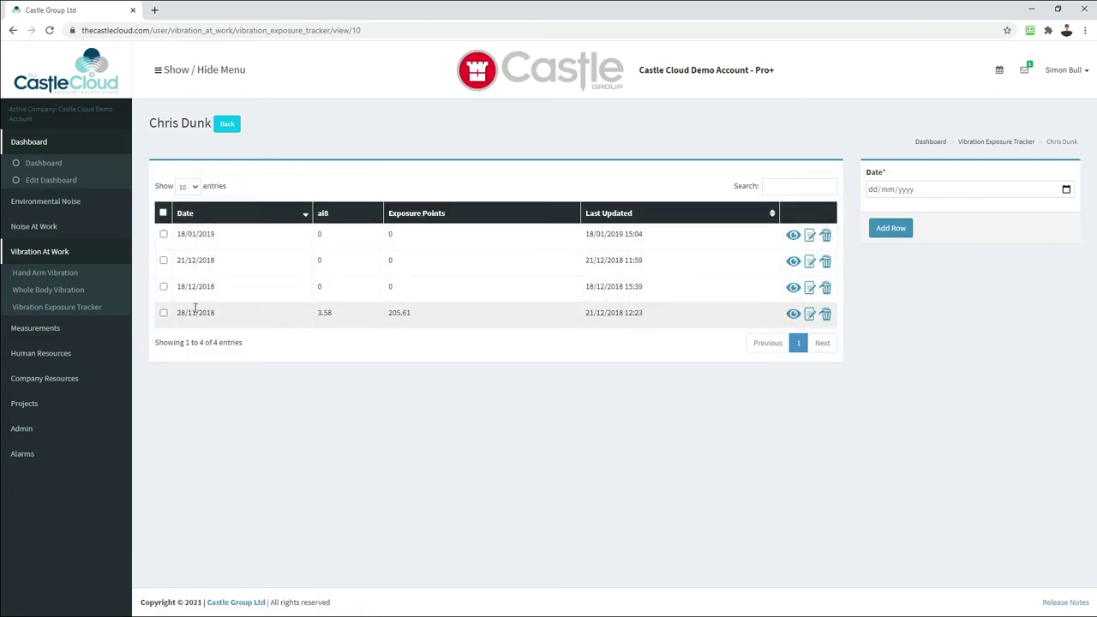
pyautogui.click(810, 237)
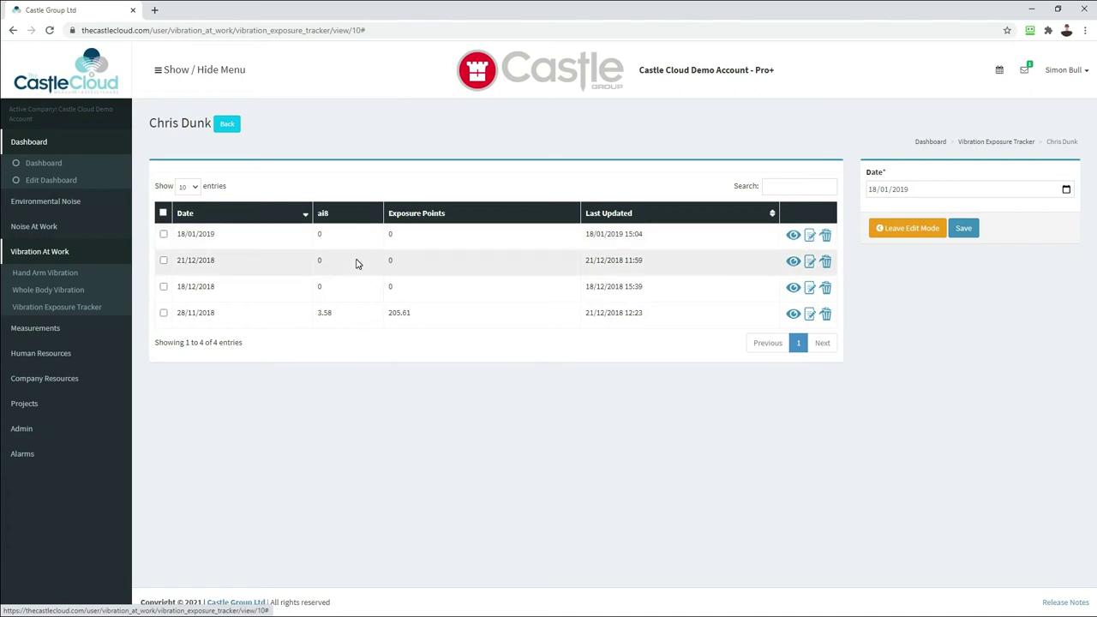
# View the employee's 28/11/2018 vibration exposure entry, and open the Employee Database.
pyautogui.click(794, 316)
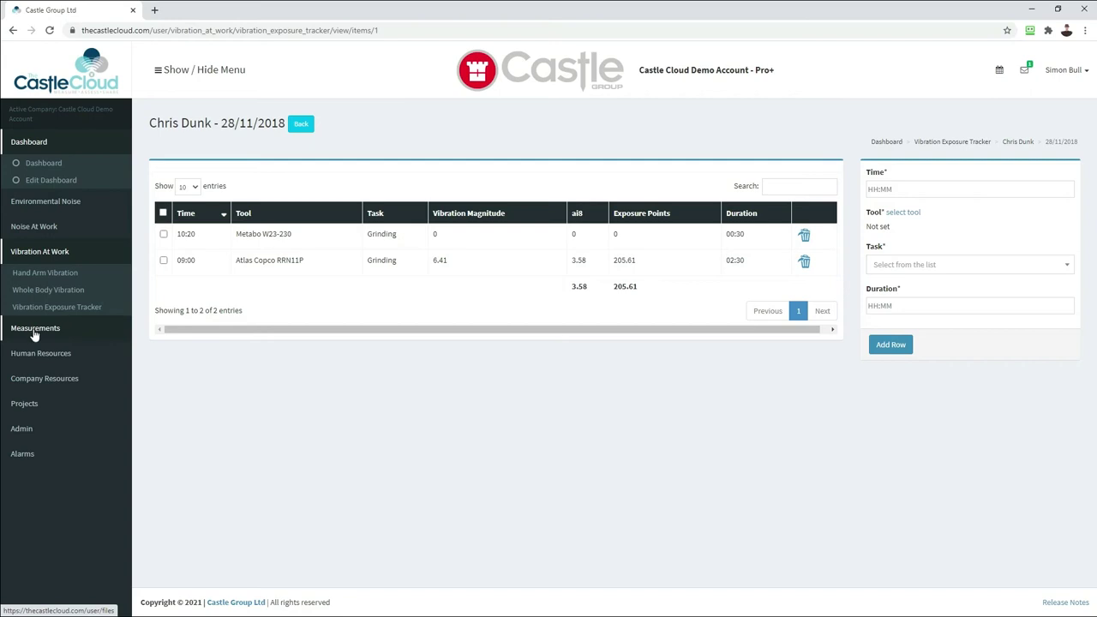
pyautogui.click(37, 360)
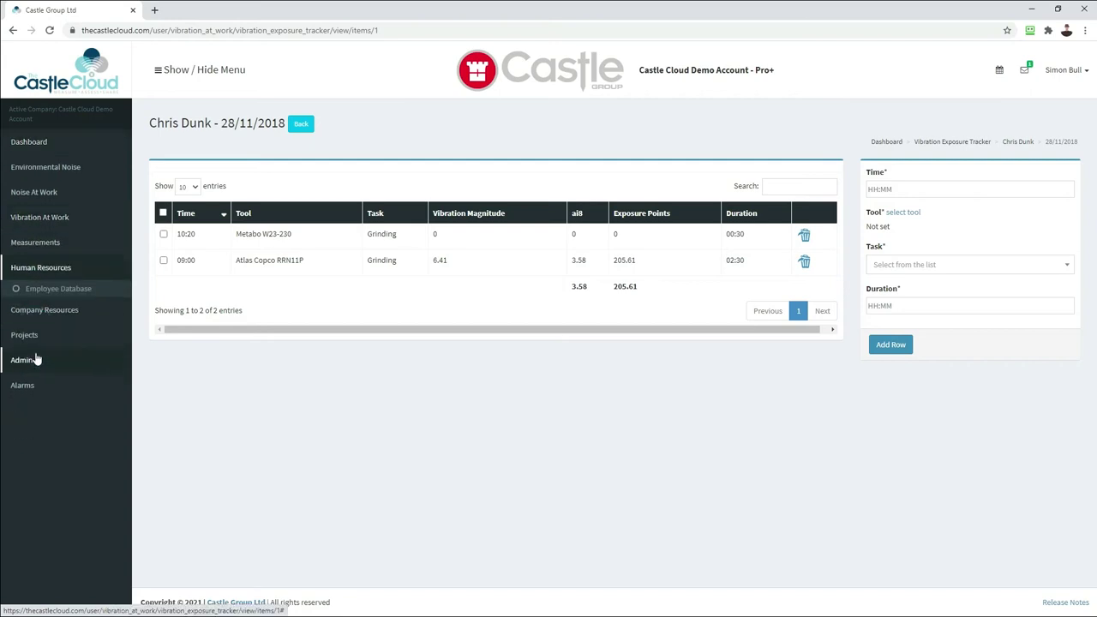
pyautogui.click(51, 289)
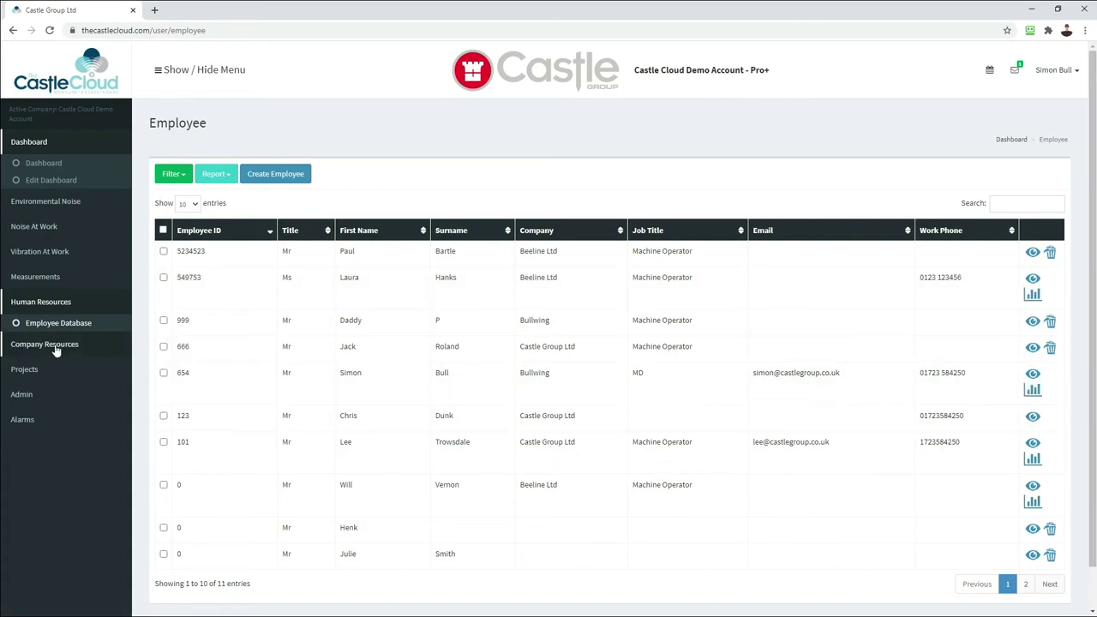
# View the company's instruments list, and open the Shop floor Plan from the site plans.
pyautogui.click(50, 345)
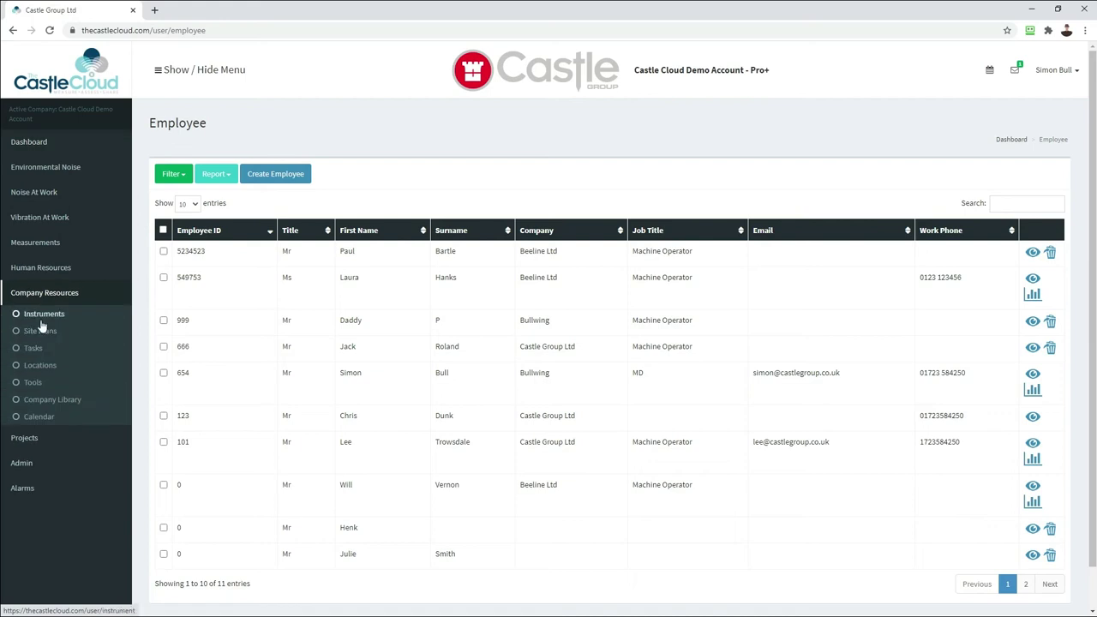
pyautogui.click(44, 317)
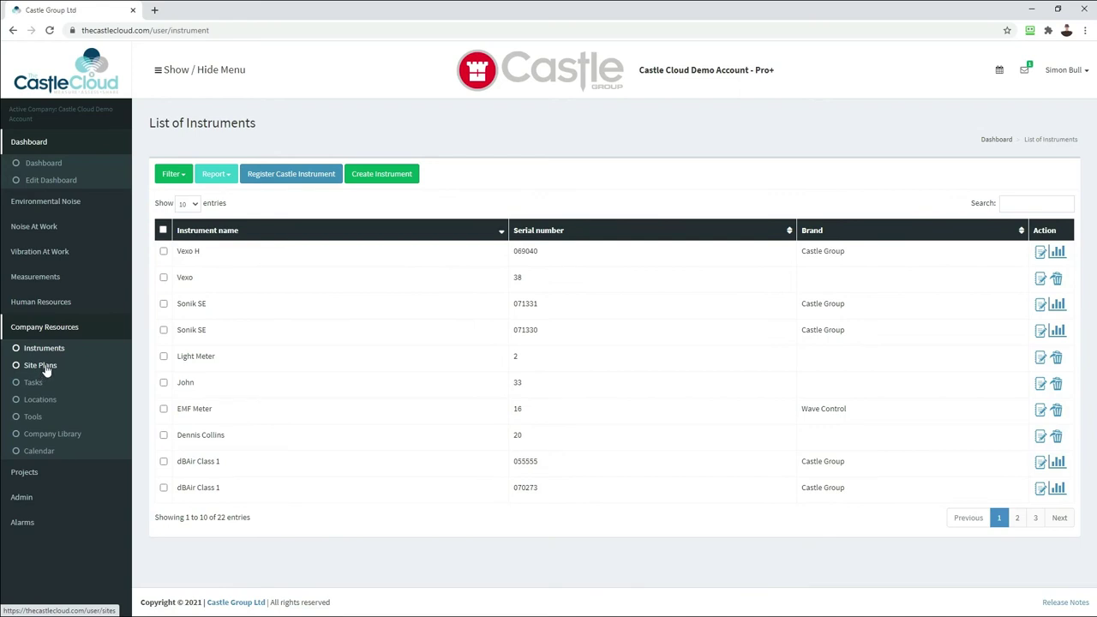
pyautogui.click(45, 367)
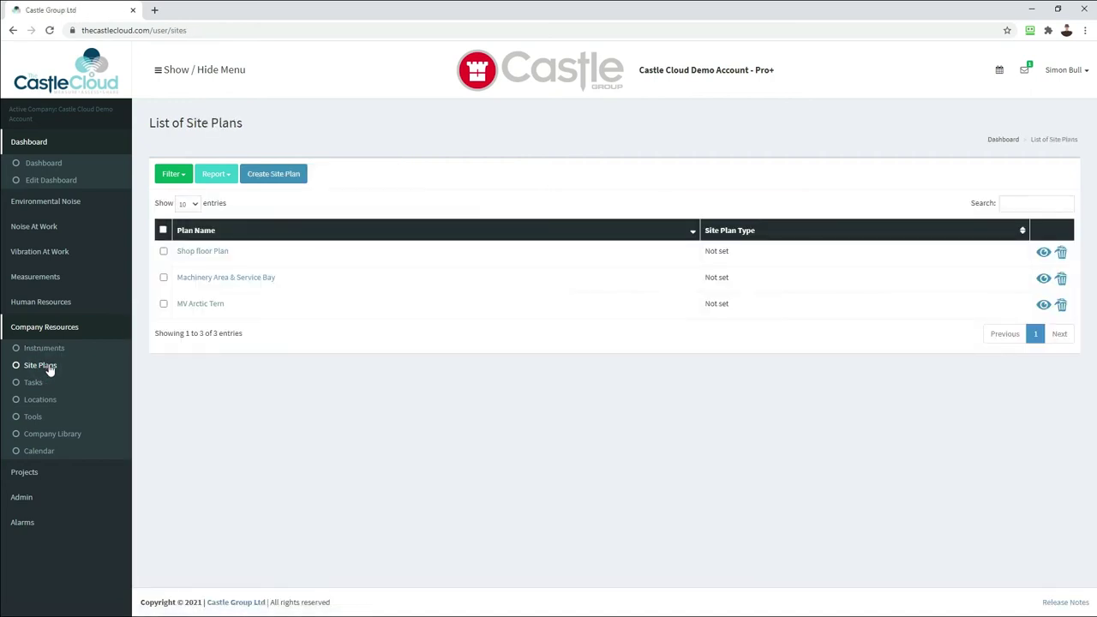
pyautogui.click(218, 253)
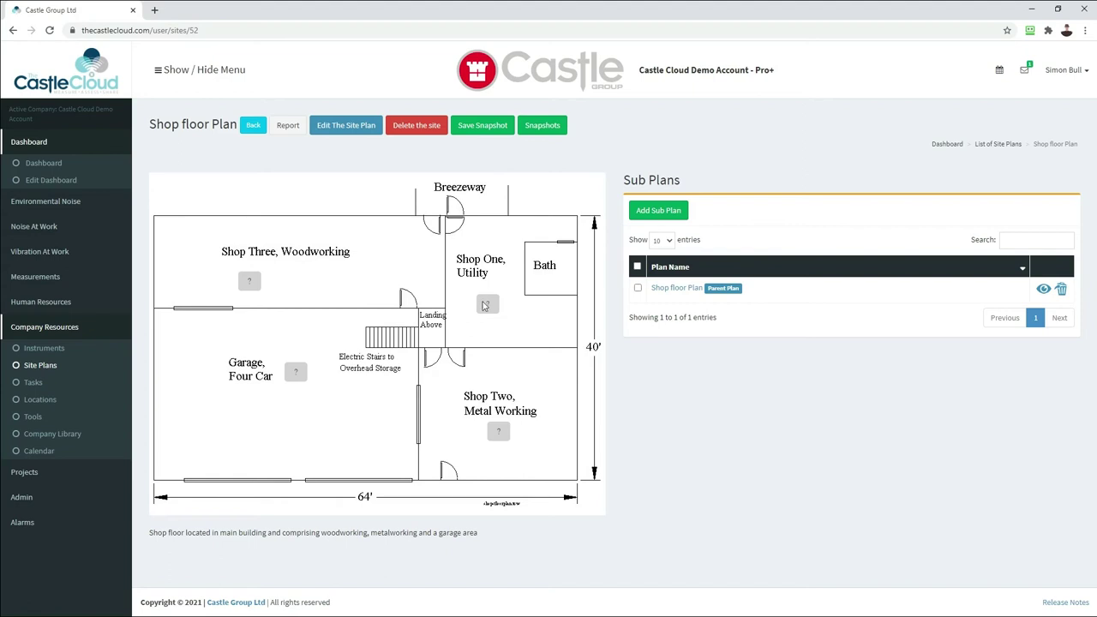
# View the company's tasks and locations lists, and open the Metabo W23-230 grinder's tool record for editing.
pyautogui.click(32, 383)
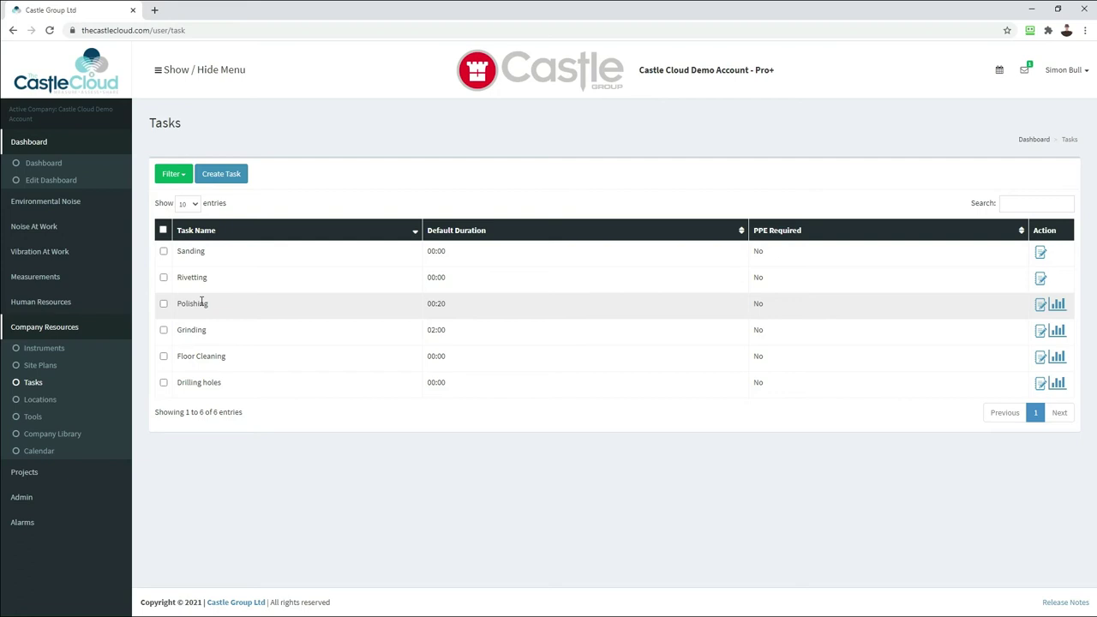
pyautogui.click(40, 400)
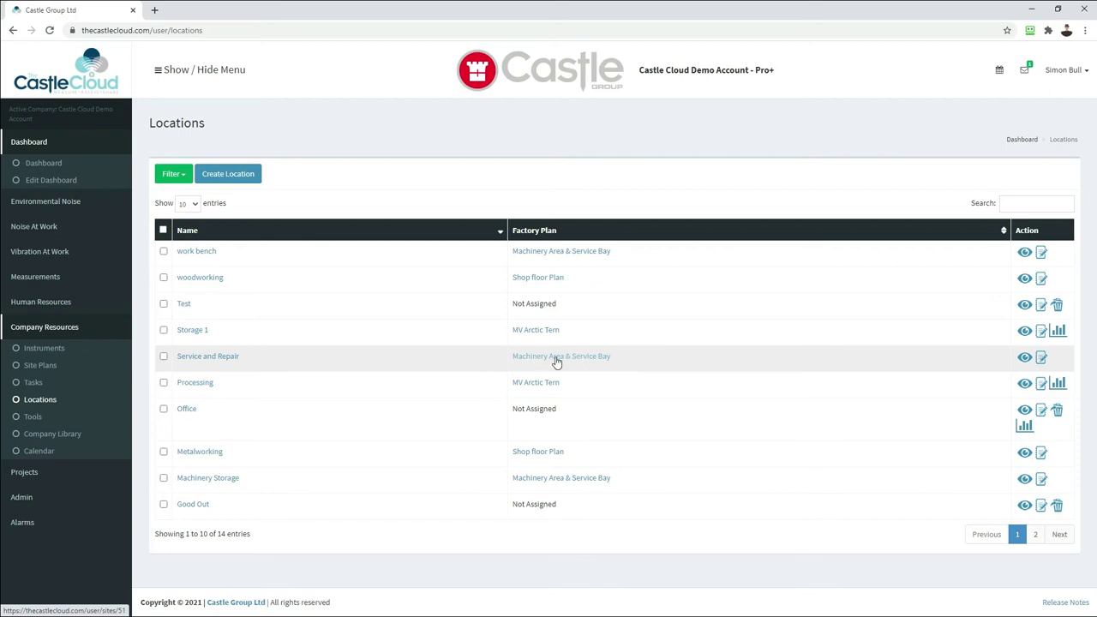
pyautogui.click(32, 417)
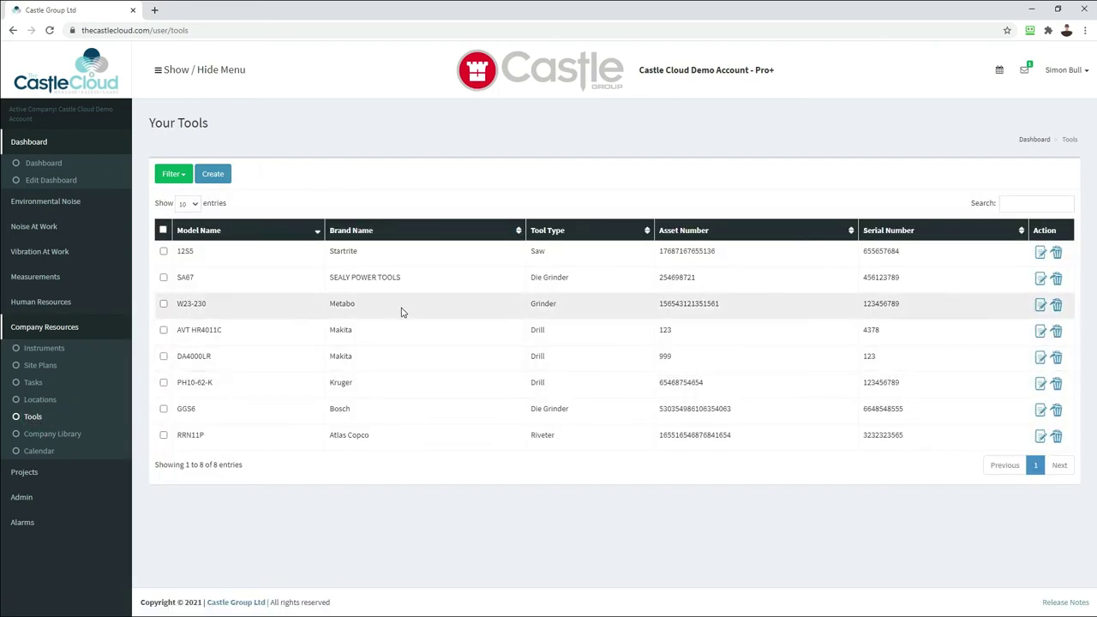
pyautogui.click(1040, 305)
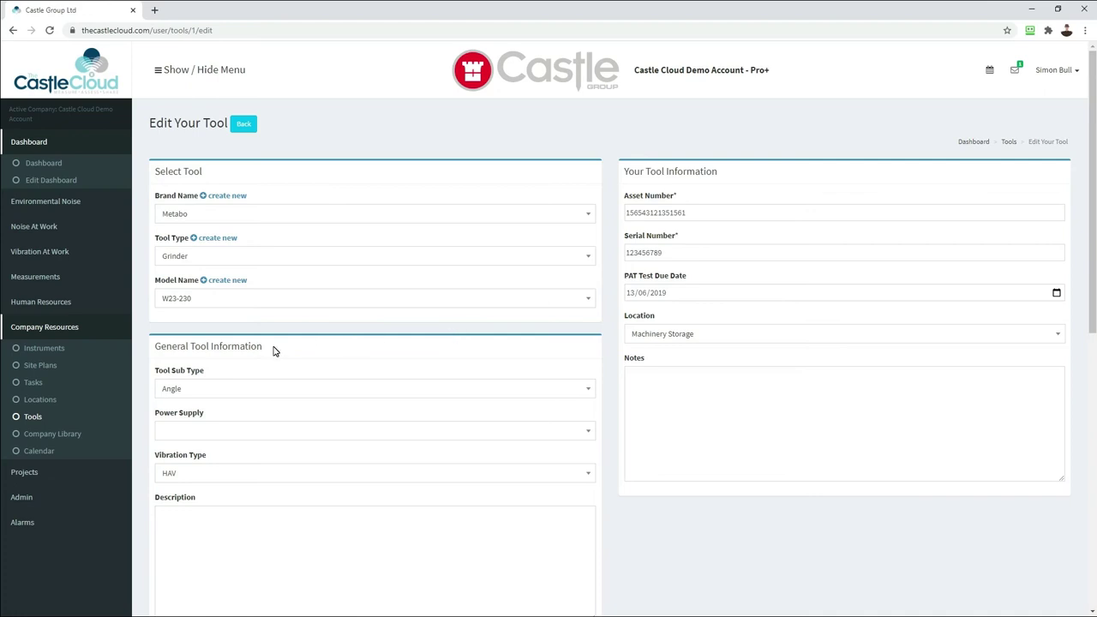
# View the Company Library, and browse the company calendar back to December 2020.
pyautogui.click(50, 437)
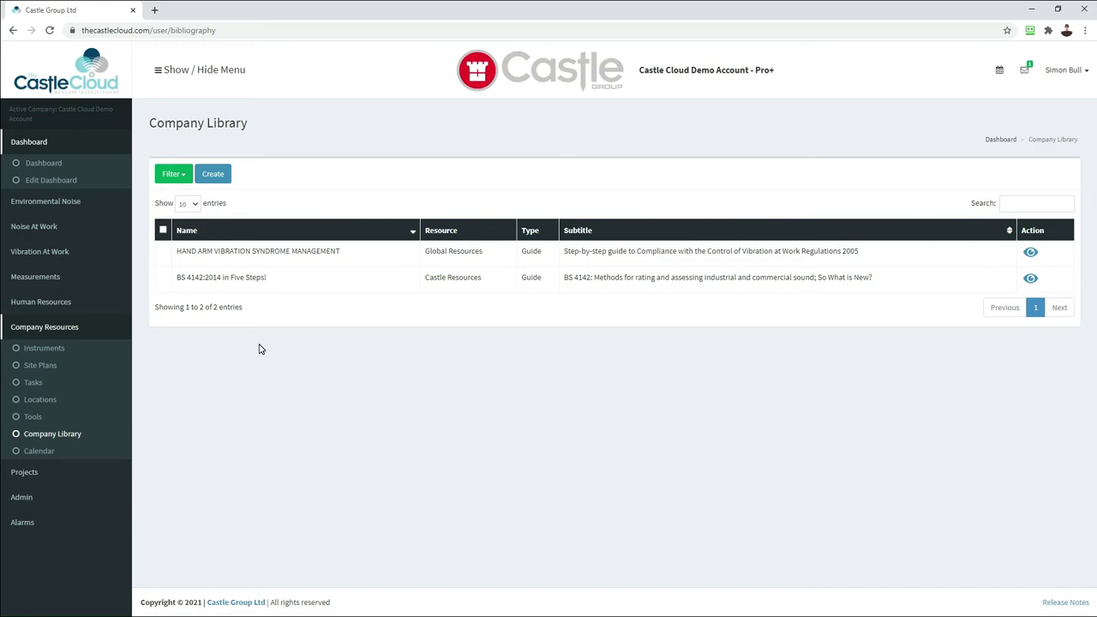
pyautogui.click(36, 454)
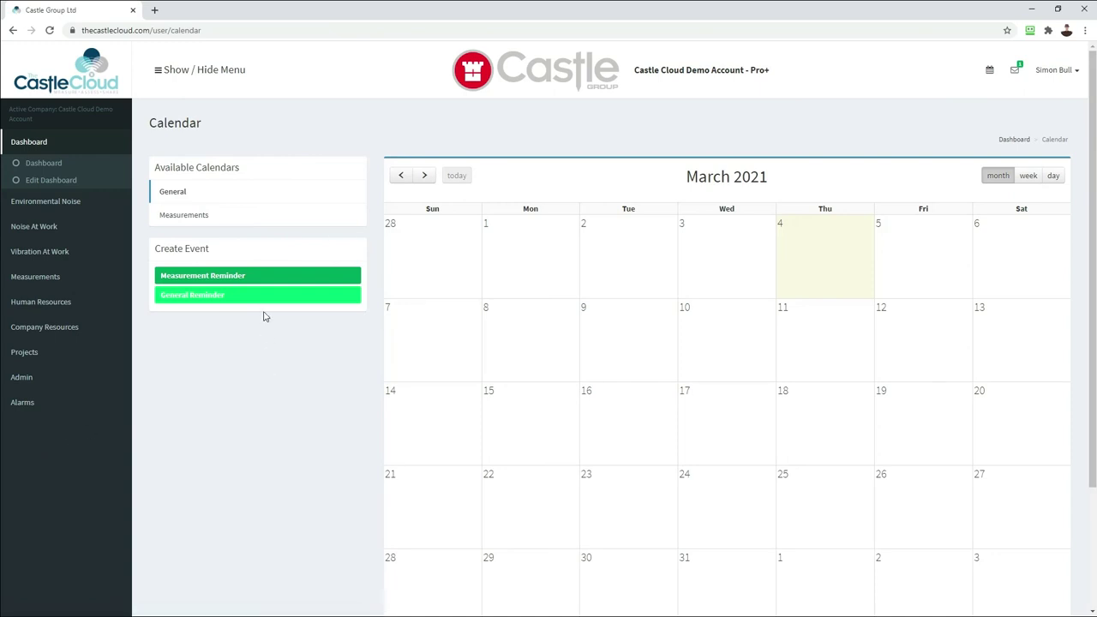
pyautogui.click(403, 175)
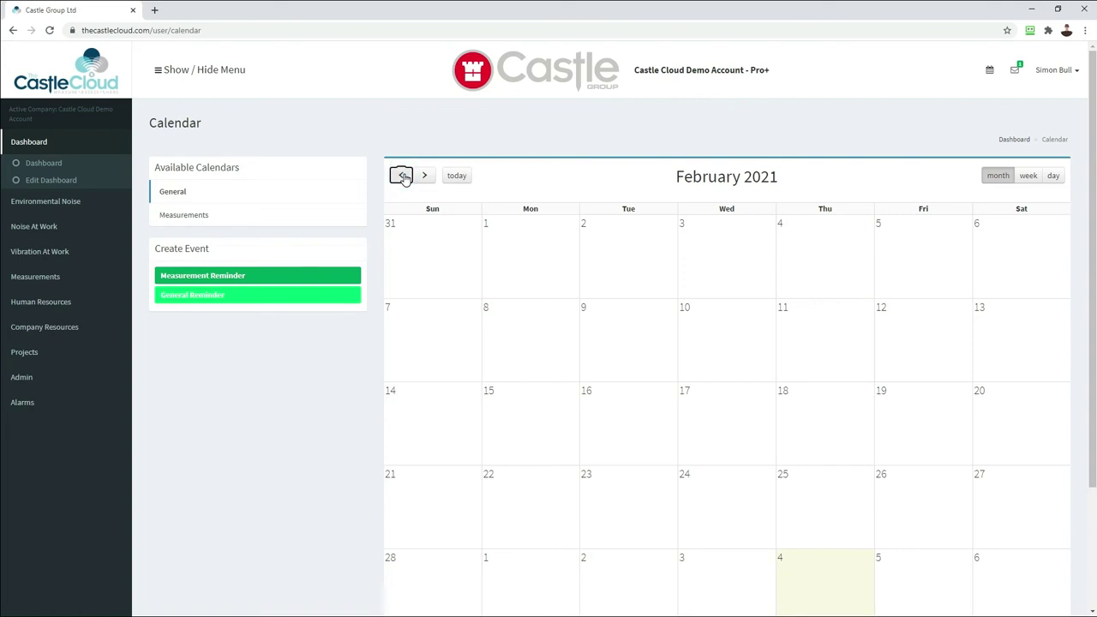
pyautogui.click(402, 176)
pyautogui.click(402, 176)
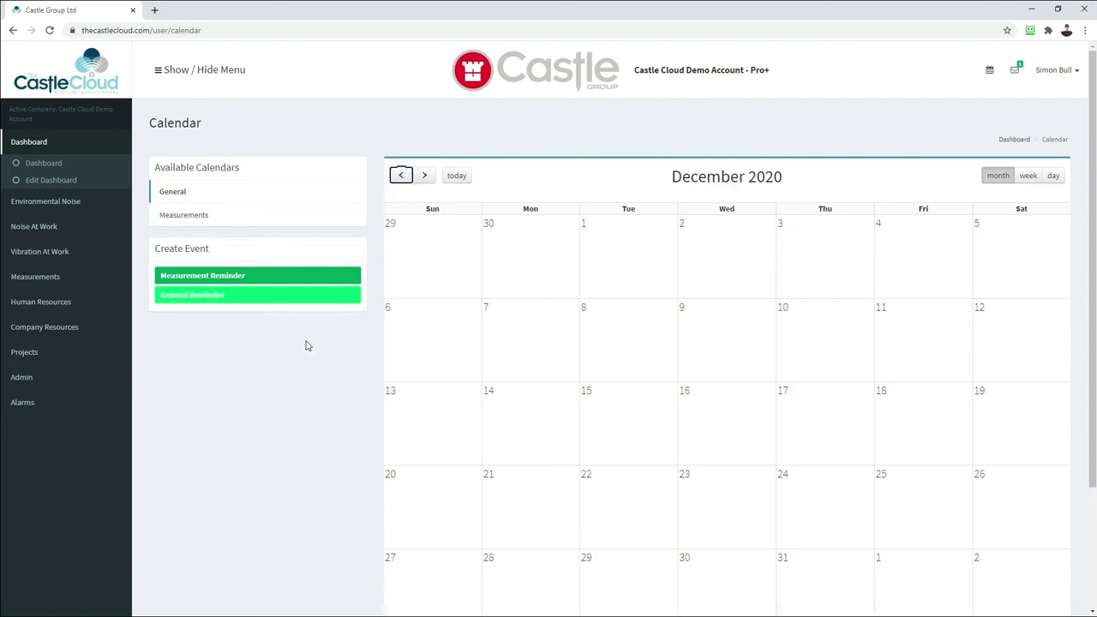
pyautogui.click(41, 329)
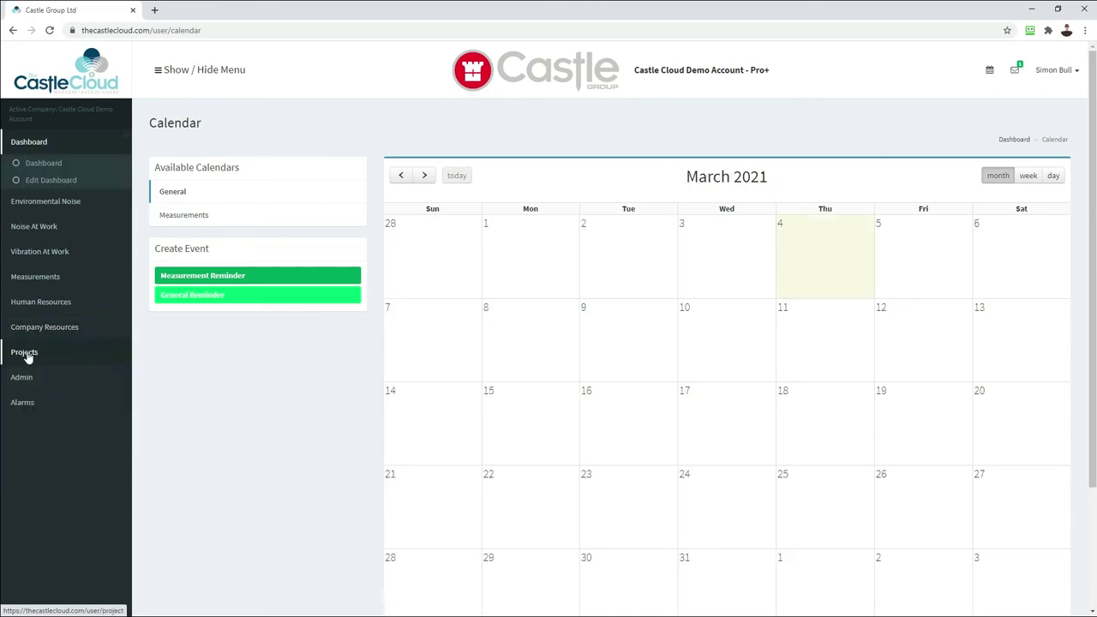
# Open the Workshop Noise at Work Survey June 2016 project for editing, examine its details and elements, and return to the project list.
pyautogui.click(25, 353)
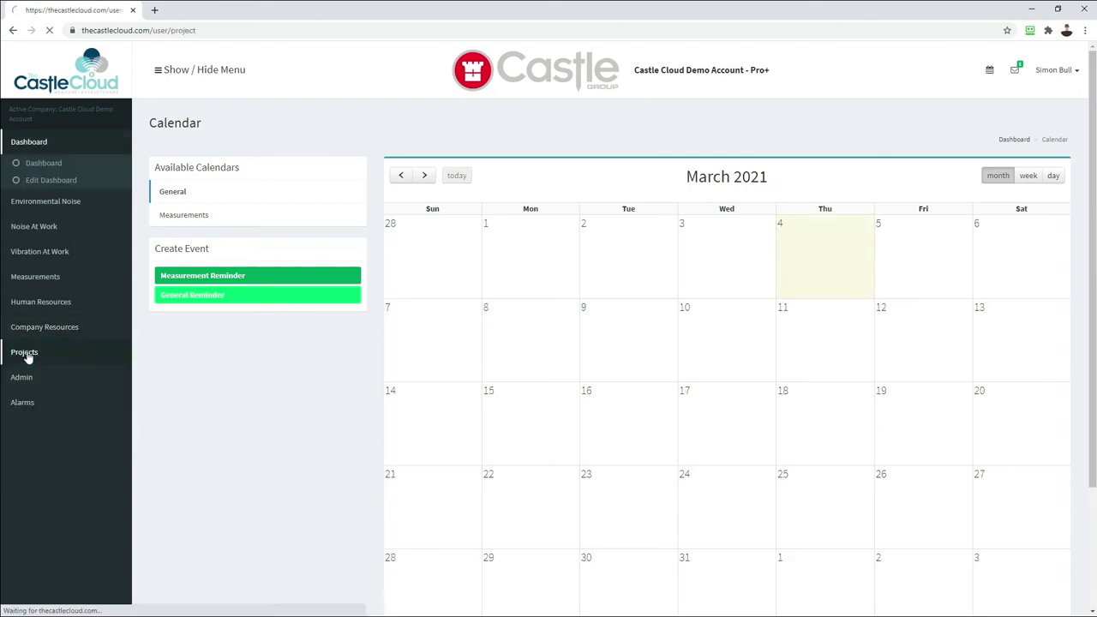
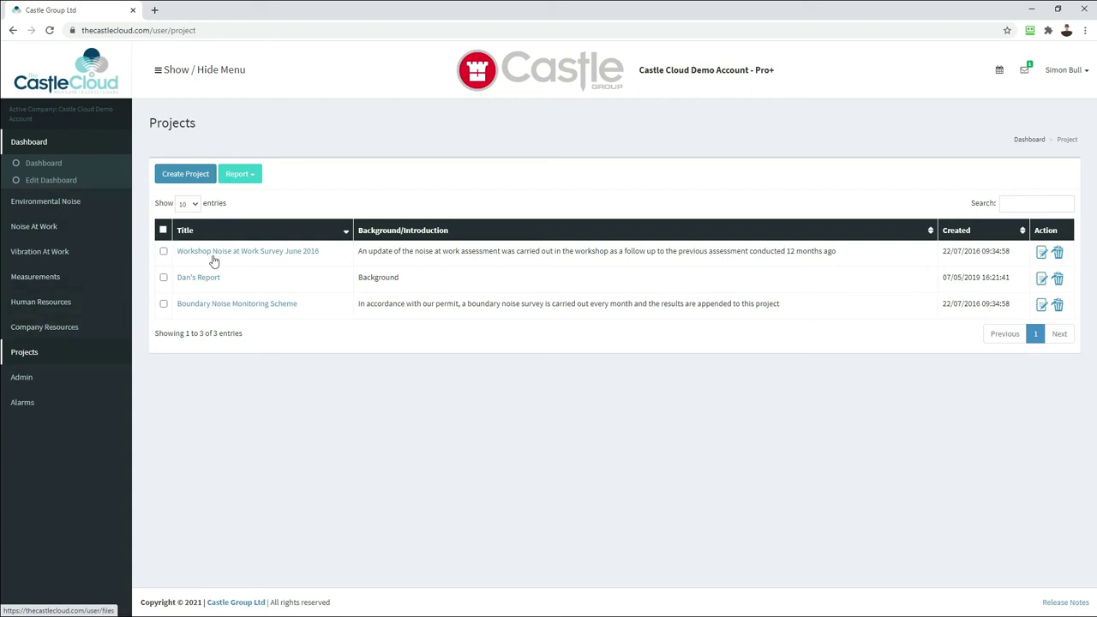
pyautogui.click(1041, 252)
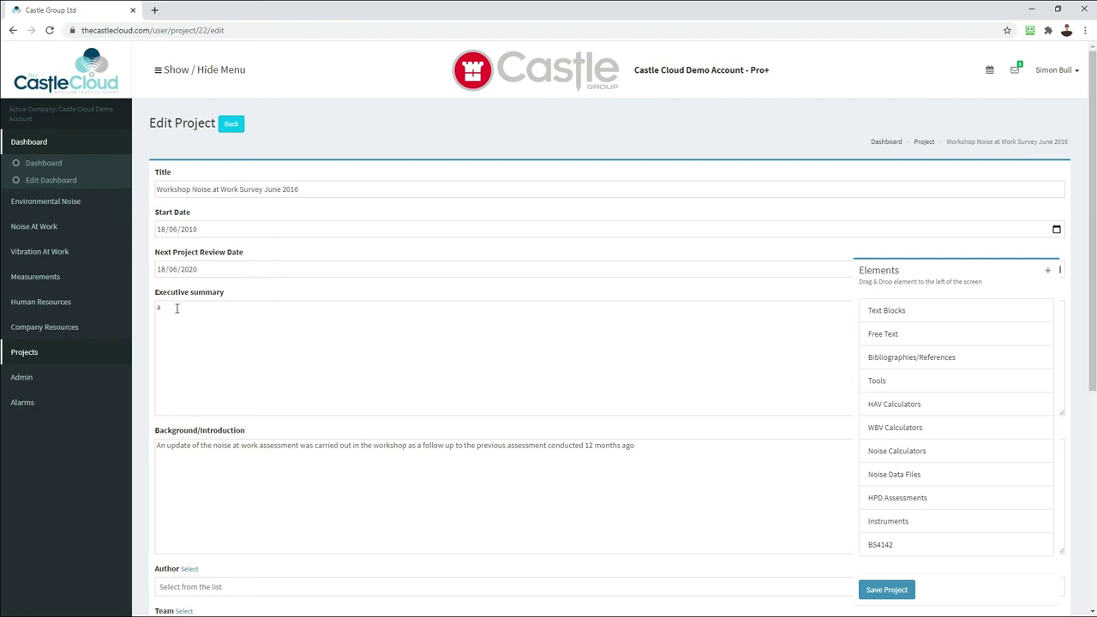
pyautogui.scroll(-3, 276, 460)
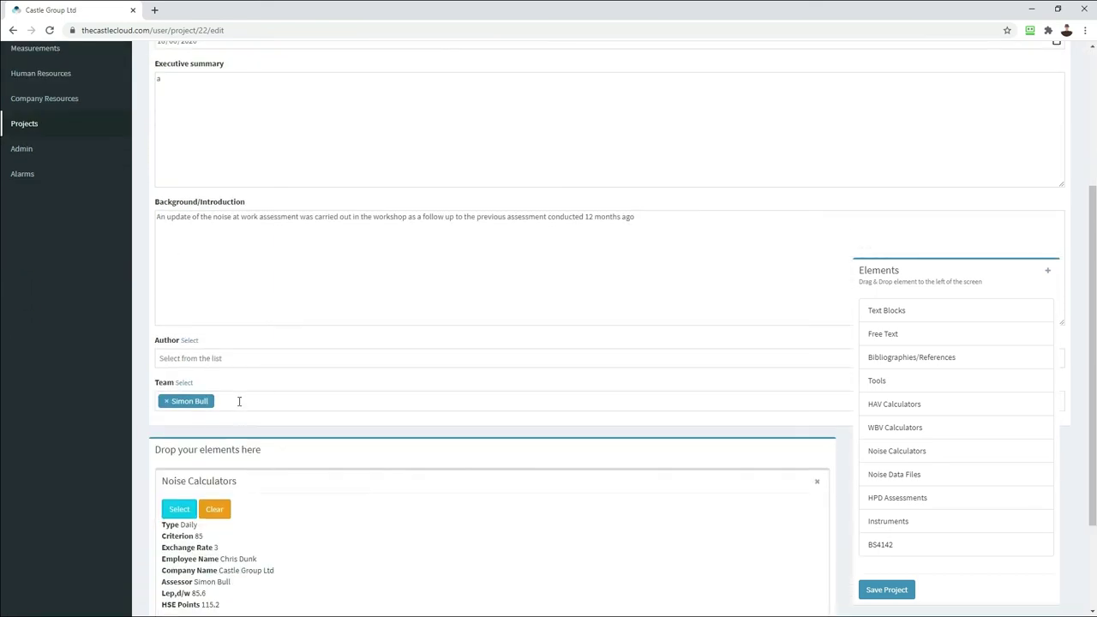
pyautogui.scroll(-2, 307, 440)
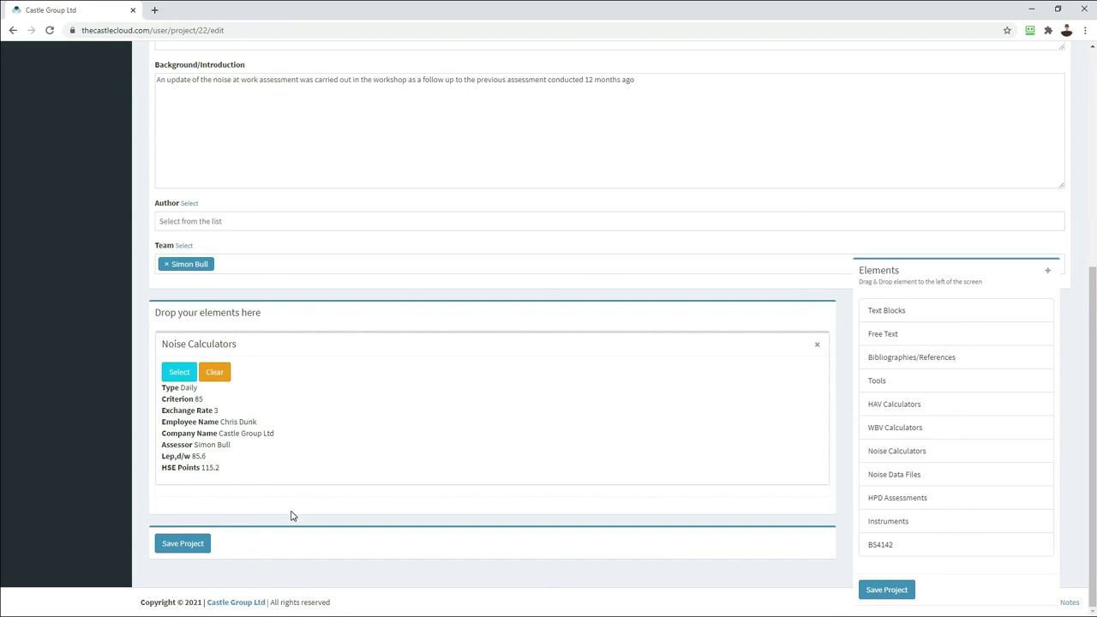
pyautogui.scroll(5, 363, 468)
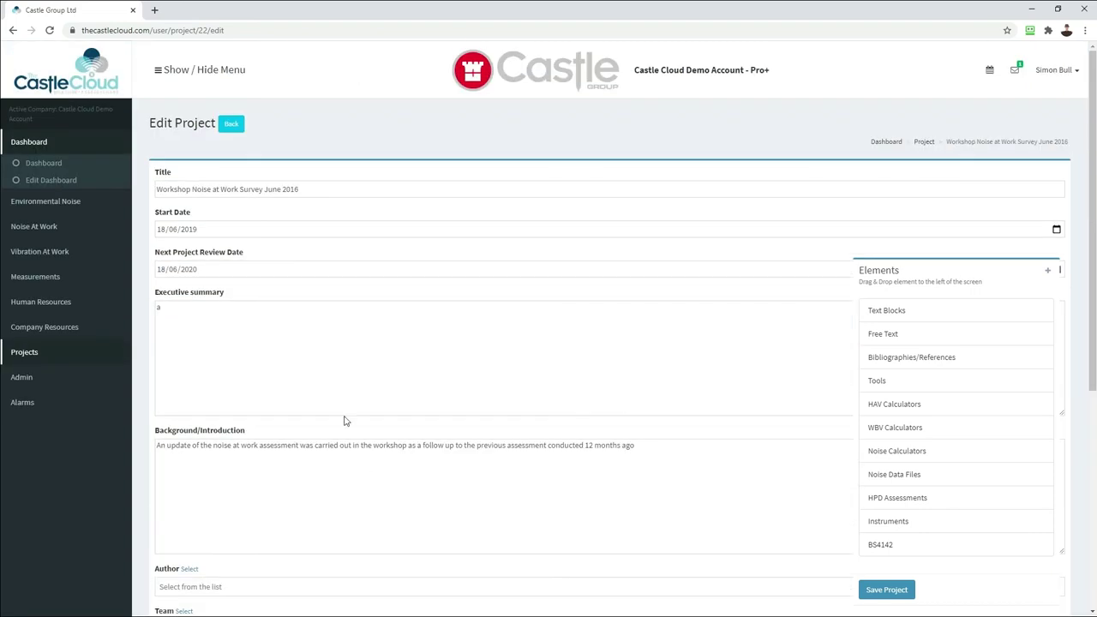
pyautogui.click(14, 30)
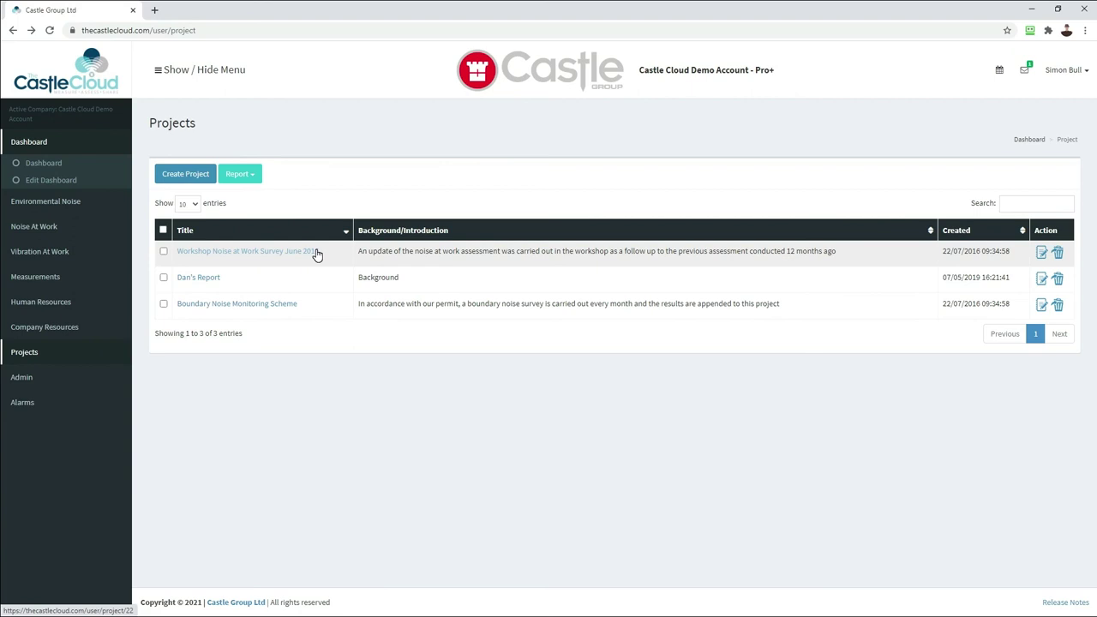
# Open the access level settings of the first user in the account's list of users.
pyautogui.click(26, 379)
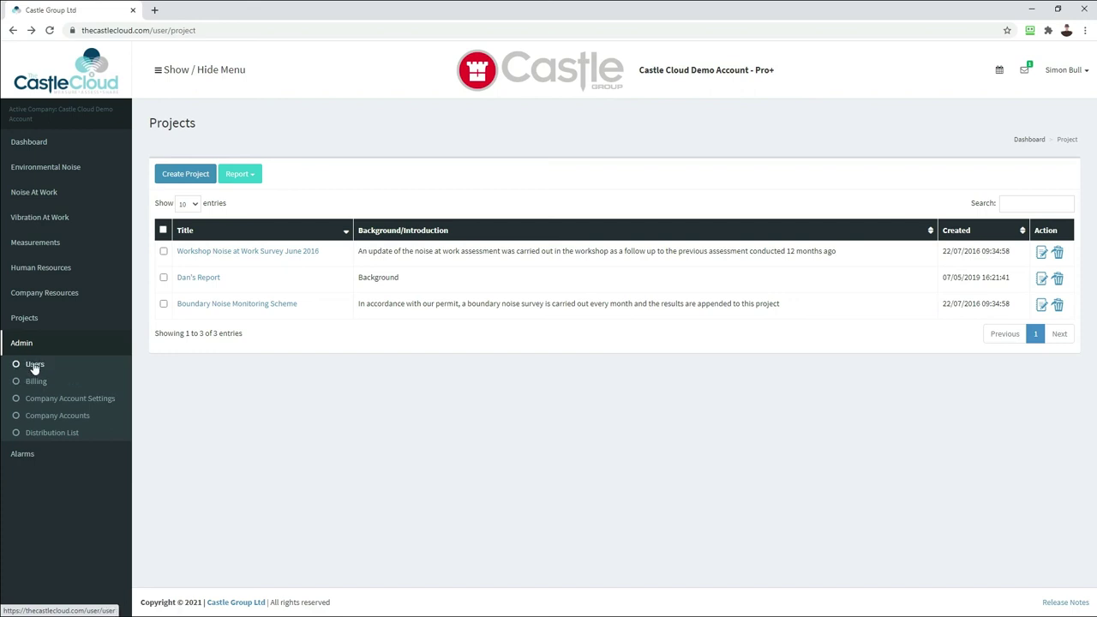
pyautogui.click(34, 365)
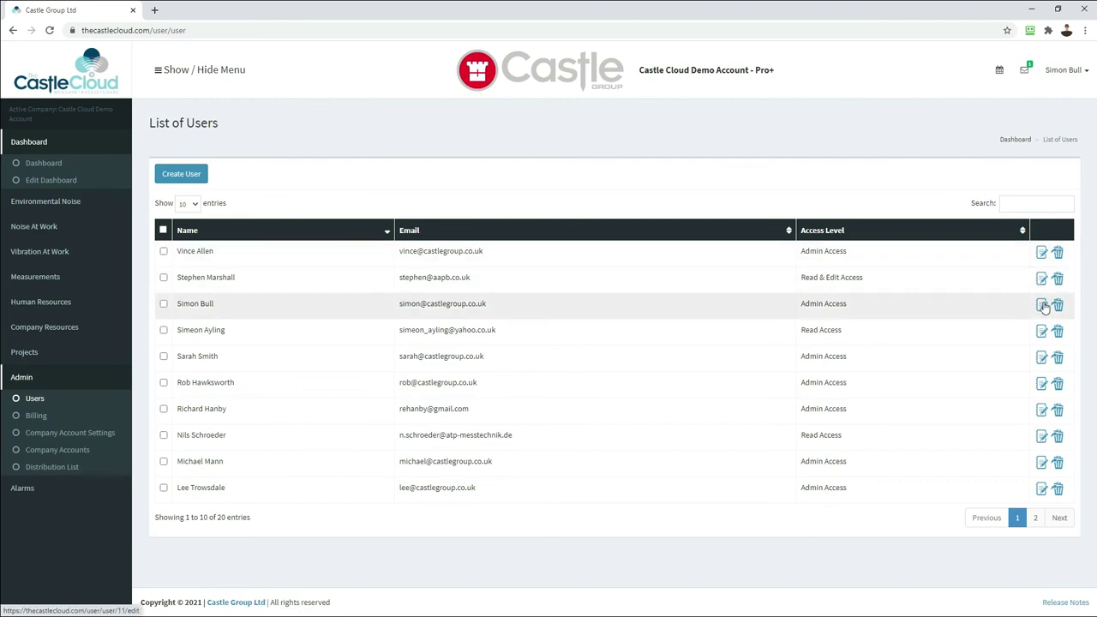
pyautogui.click(1041, 252)
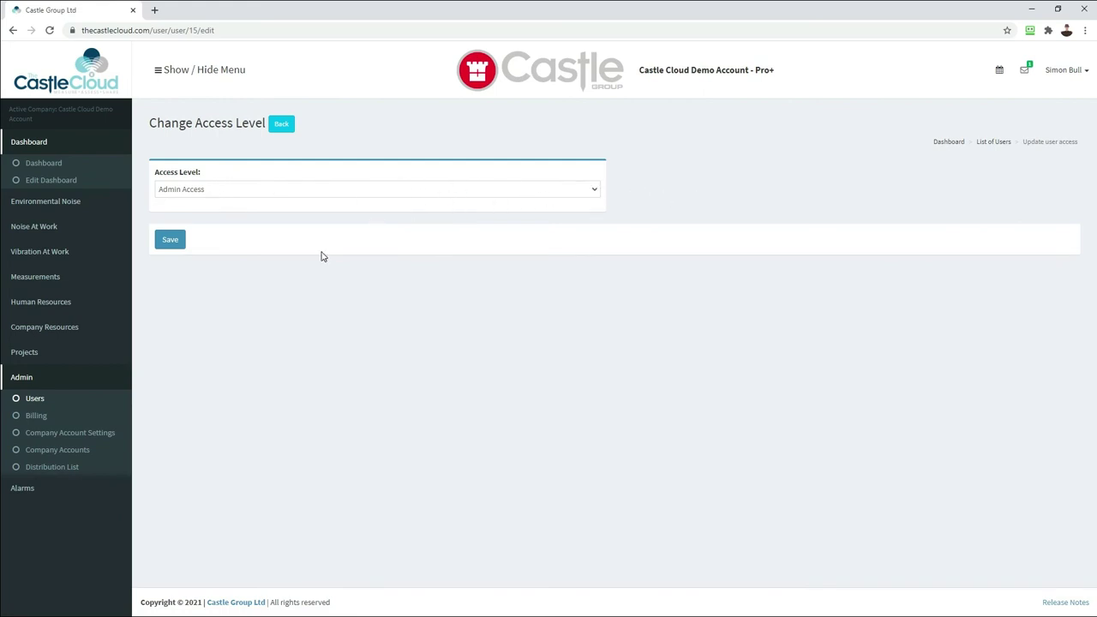
# Examine the company profile fields and logo in the Company Account Settings.
pyautogui.click(45, 435)
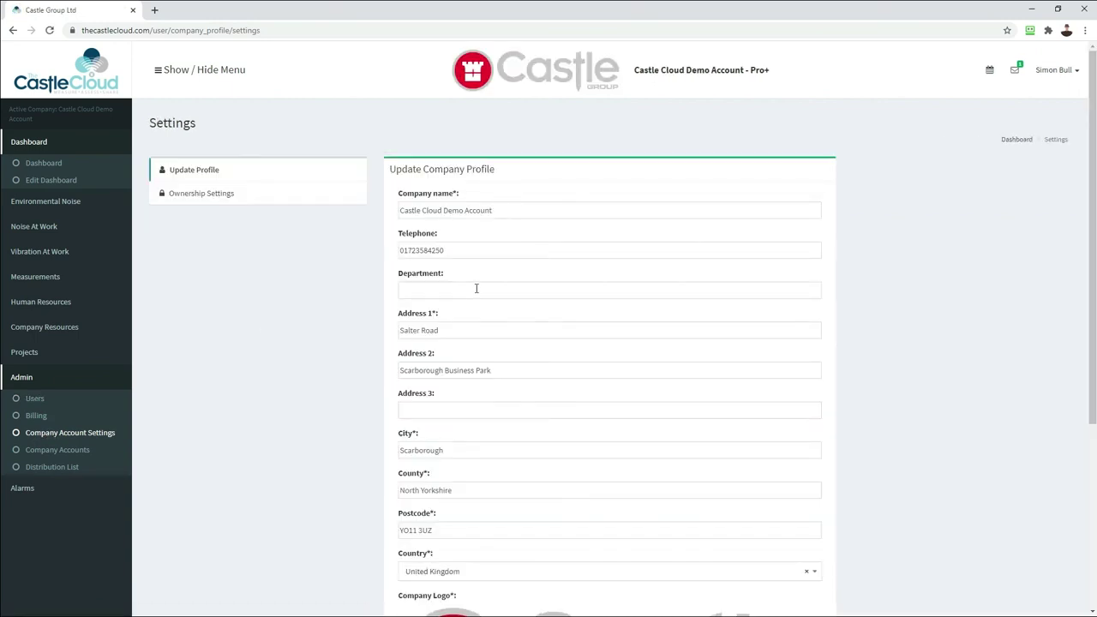
pyautogui.scroll(-3, 505, 332)
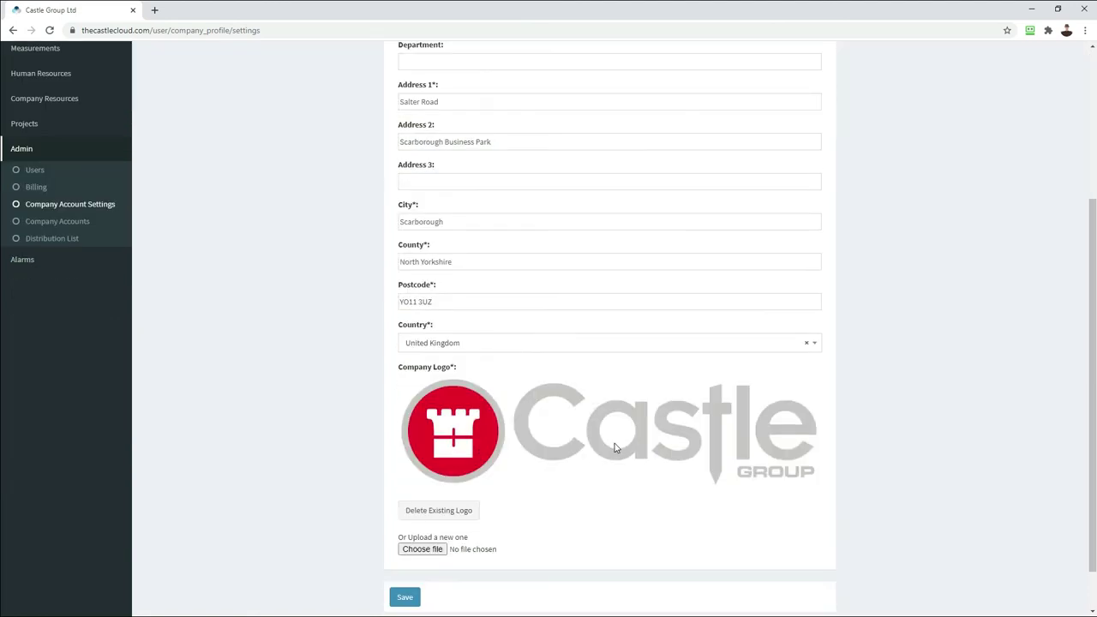
pyautogui.scroll(1, 592, 445)
pyautogui.scroll(2, 591, 445)
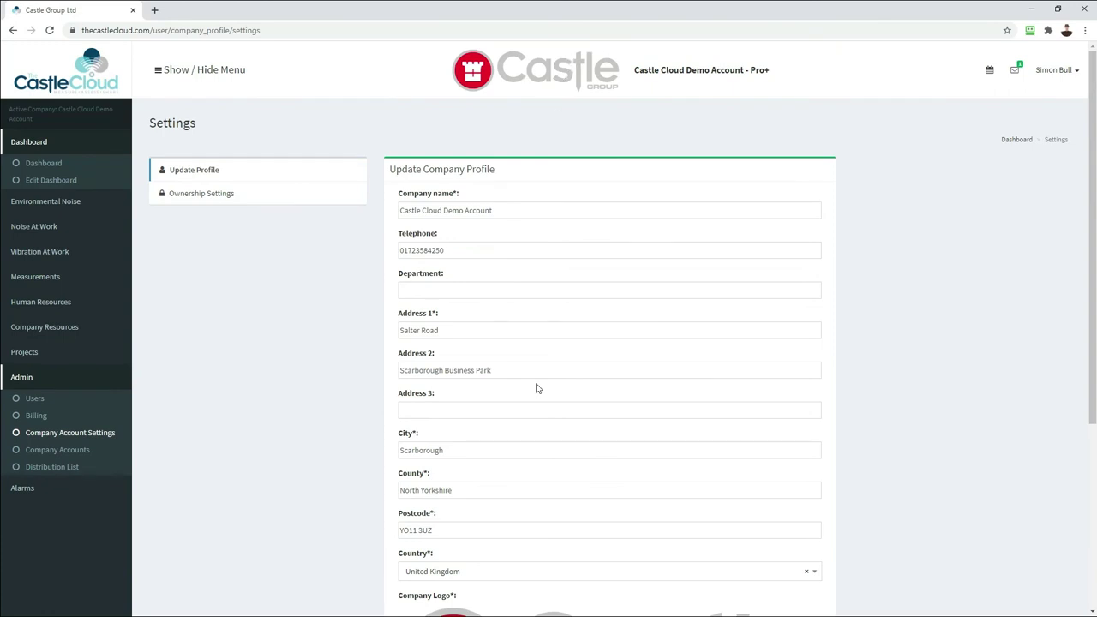
pyautogui.scroll(-2, 538, 389)
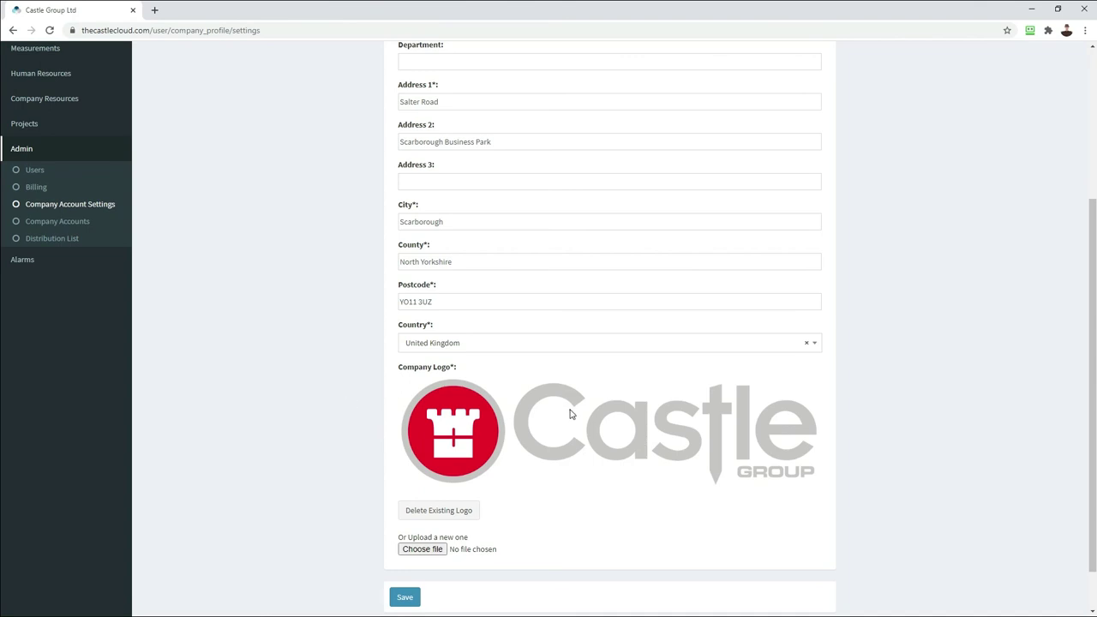
pyautogui.scroll(2, 569, 411)
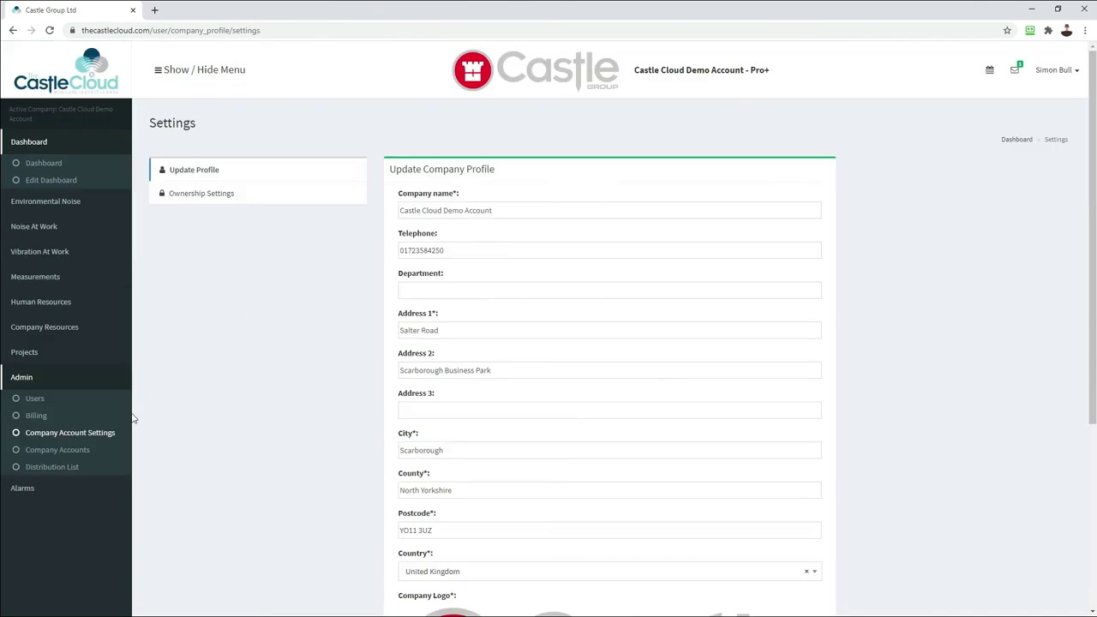
# View the Company Accounts and Distribution List admin pages, and return to the main dashboard.
pyautogui.click(67, 453)
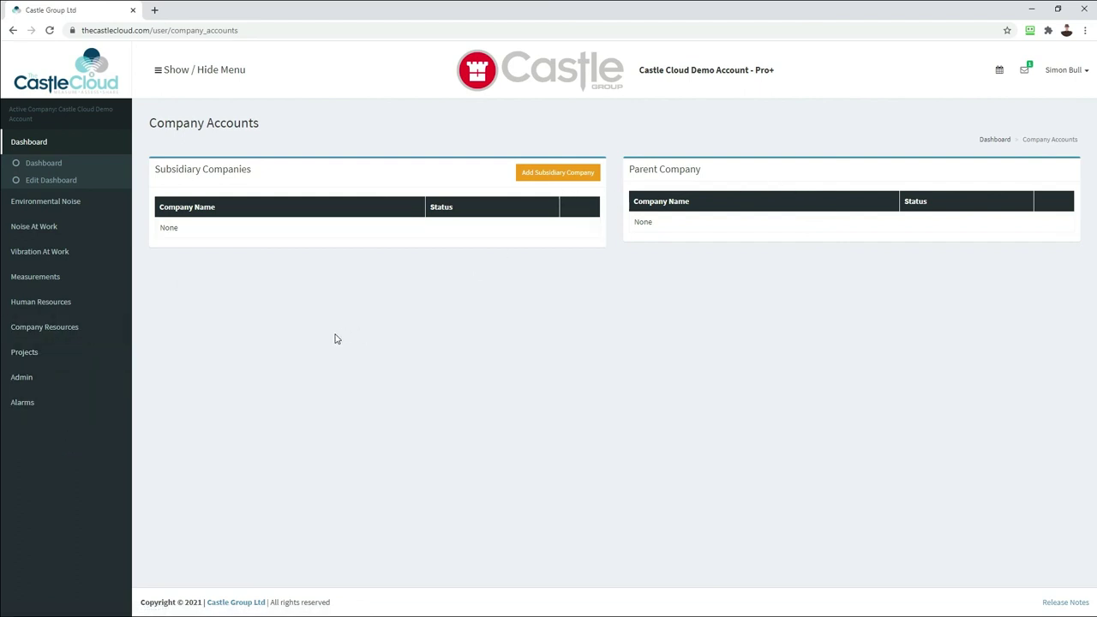
pyautogui.click(26, 377)
pyautogui.click(47, 433)
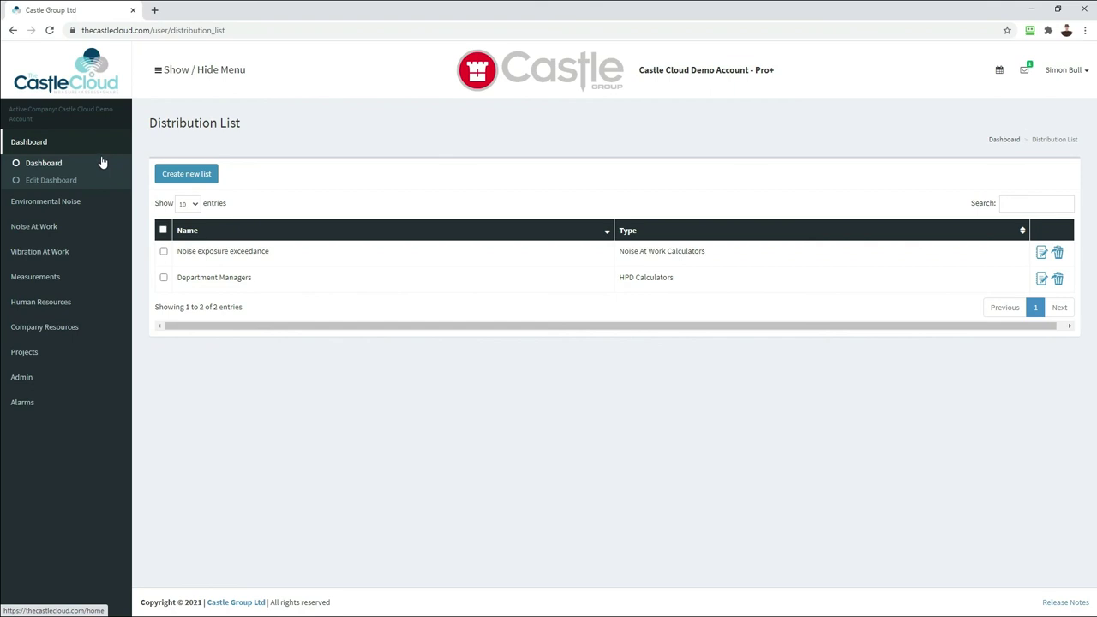
pyautogui.click(43, 164)
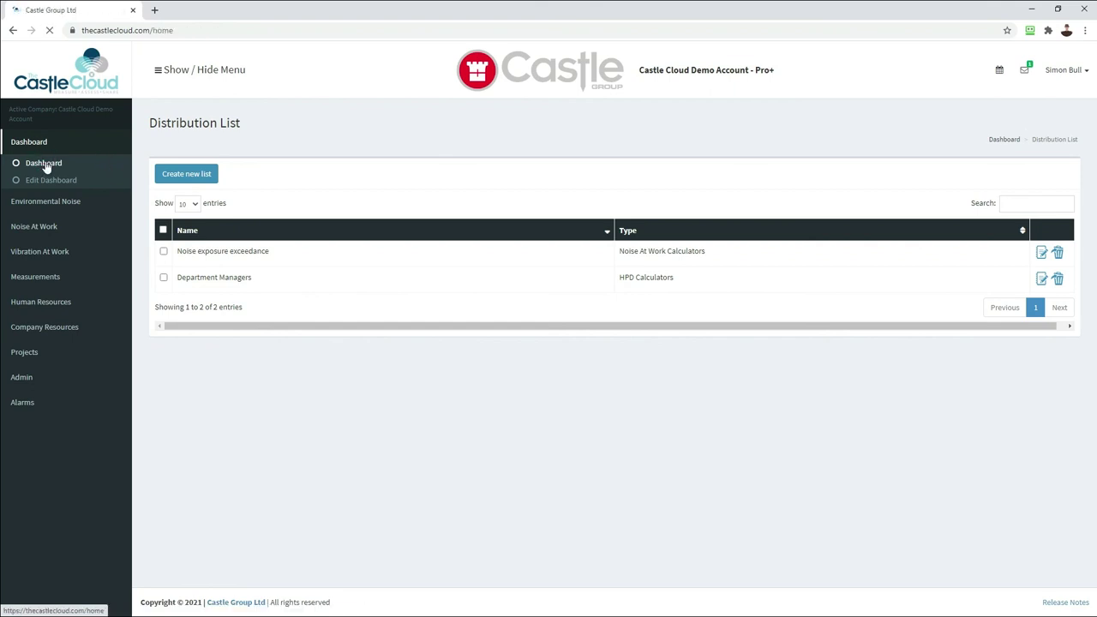